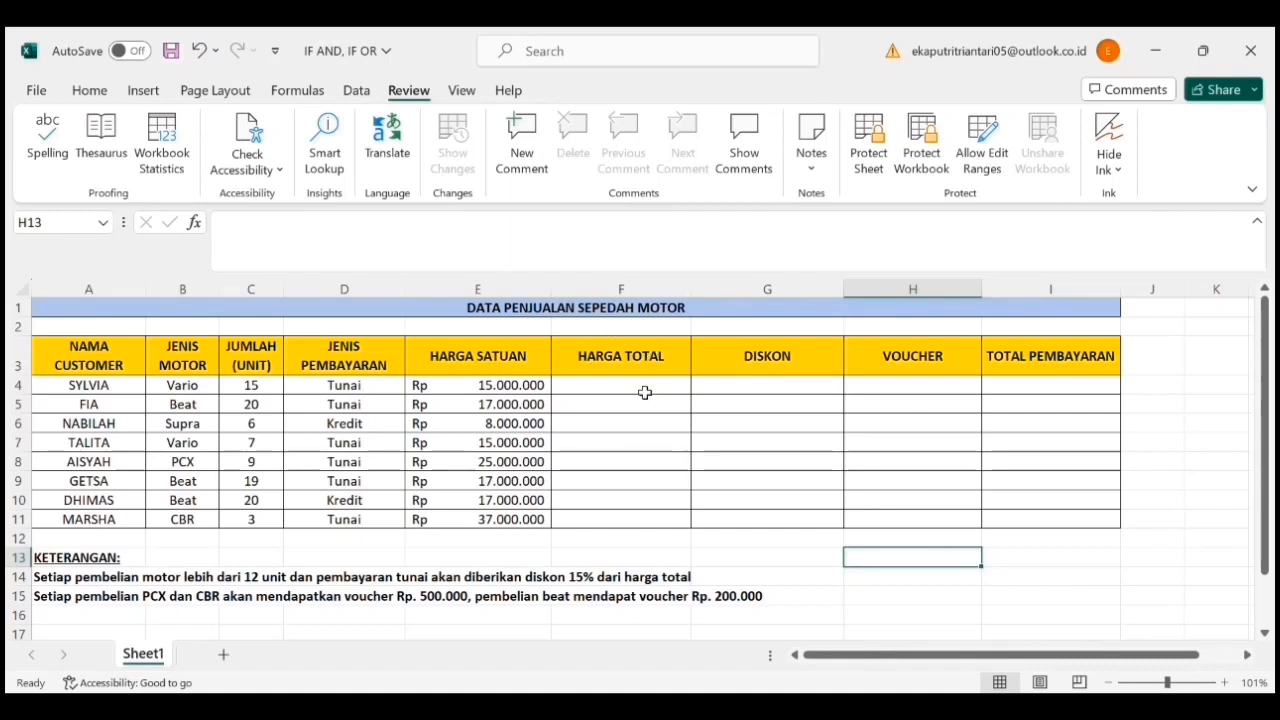
- Calculate the first HARGA TOTAL in F4 by multiplying quantity by unit price with =C4*E4
{"action": "left_click", "coordinate": [645, 393]}
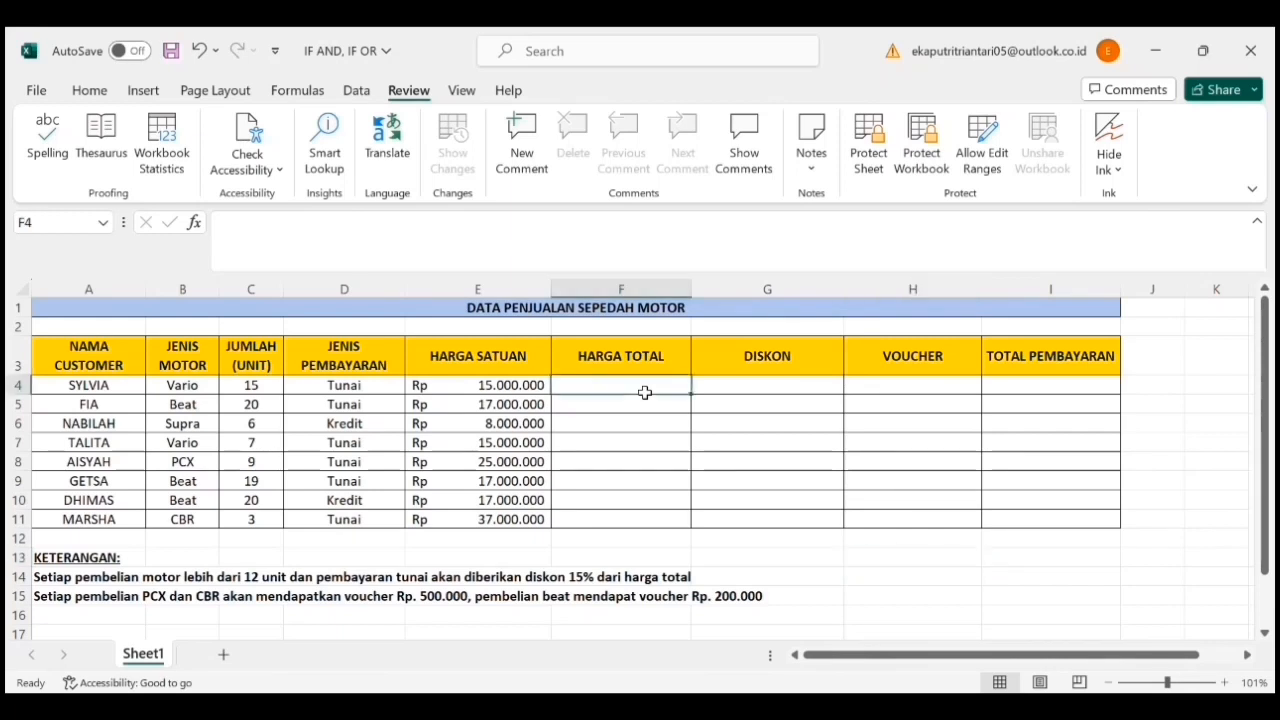
{"action": "type", "text": "="}
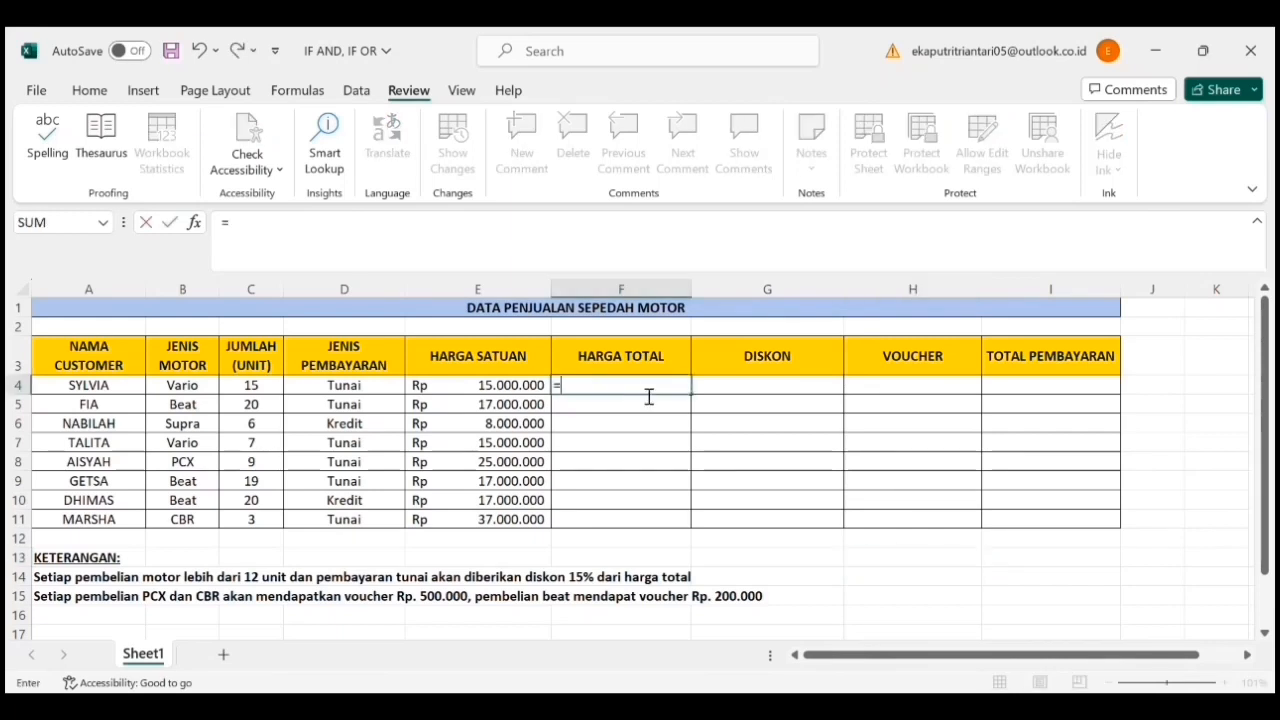
{"action": "left_click", "coordinate": [270, 393]}
{"action": "type", "text": "*"}
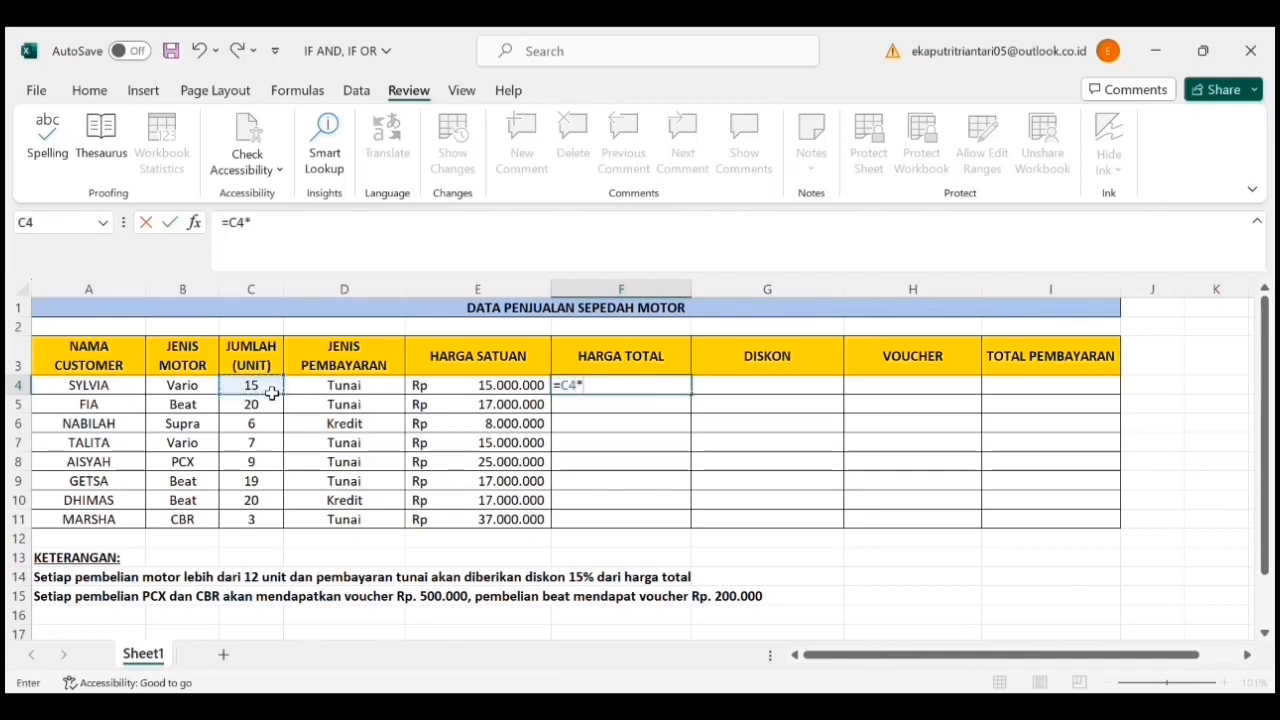
{"action": "left_click", "coordinate": [441, 391]}
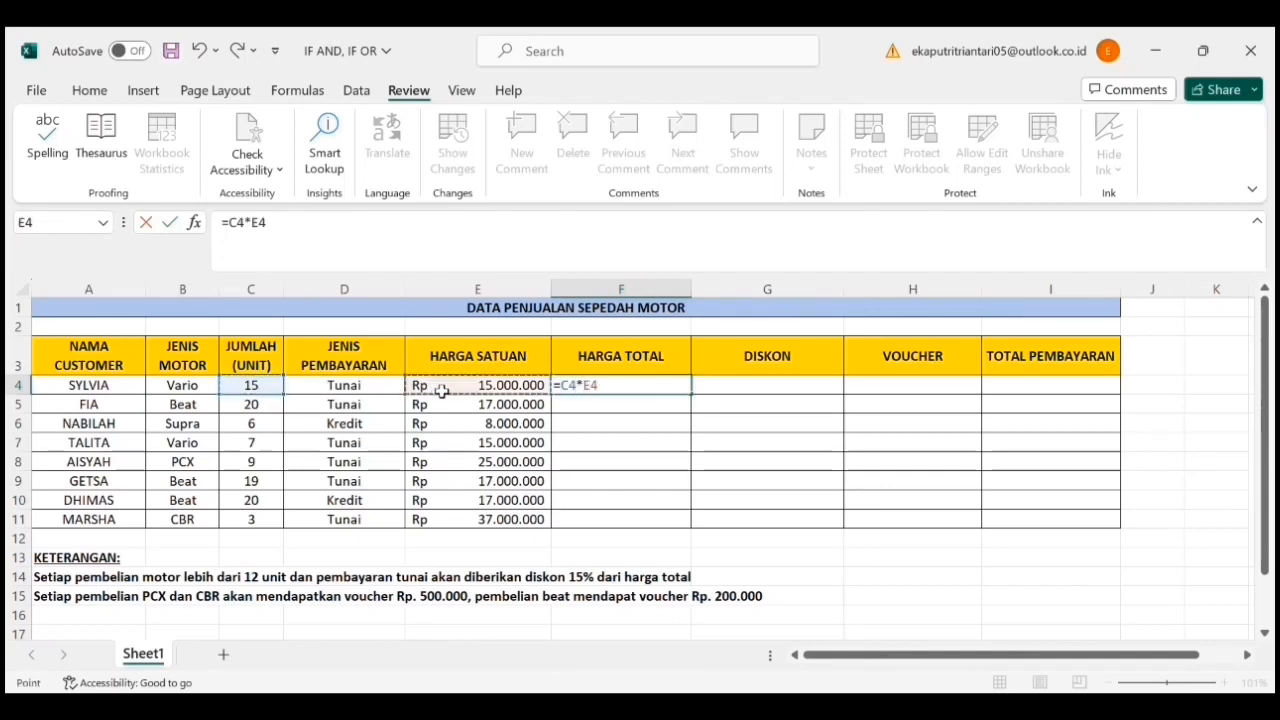
{"action": "key", "text": "Return"}
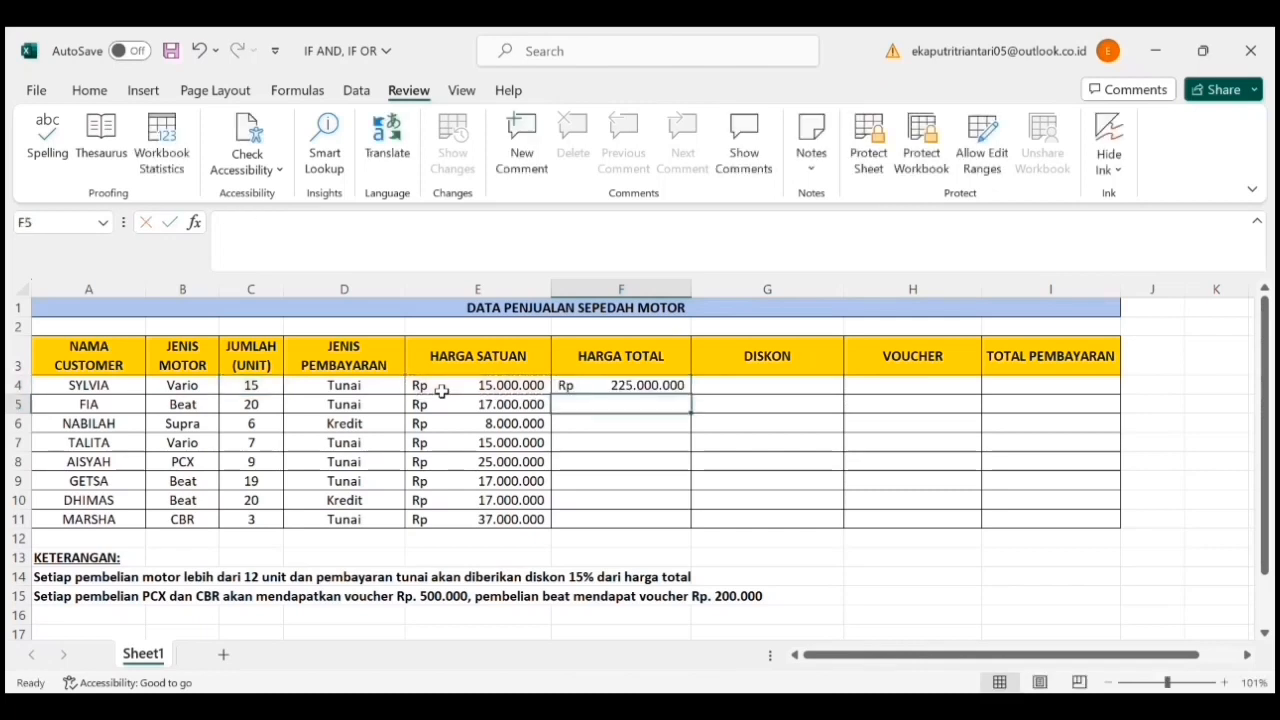
- Fill the HARGA TOTAL formula from F4 down through F11
{"action": "left_click", "coordinate": [683, 385]}
{"action": "left_click_drag", "start_coordinate": [698, 403], "coordinate": [688, 527]}
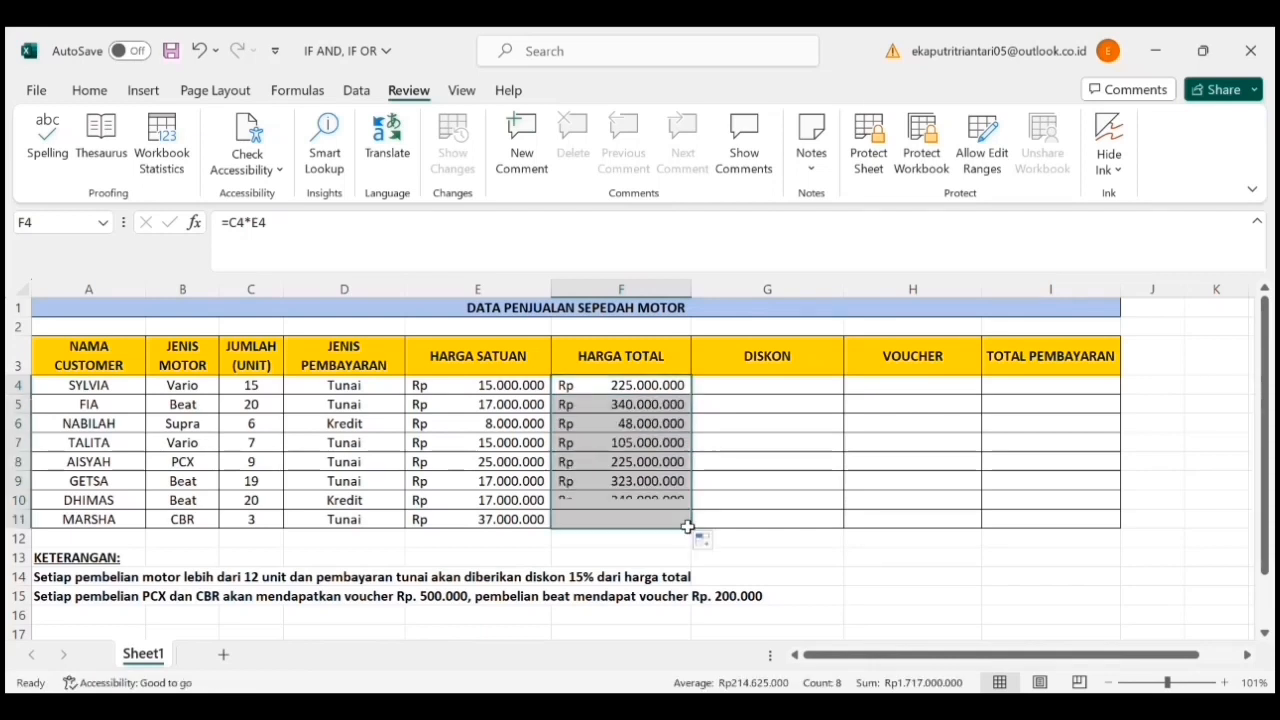
{"action": "left_click", "coordinate": [748, 563]}
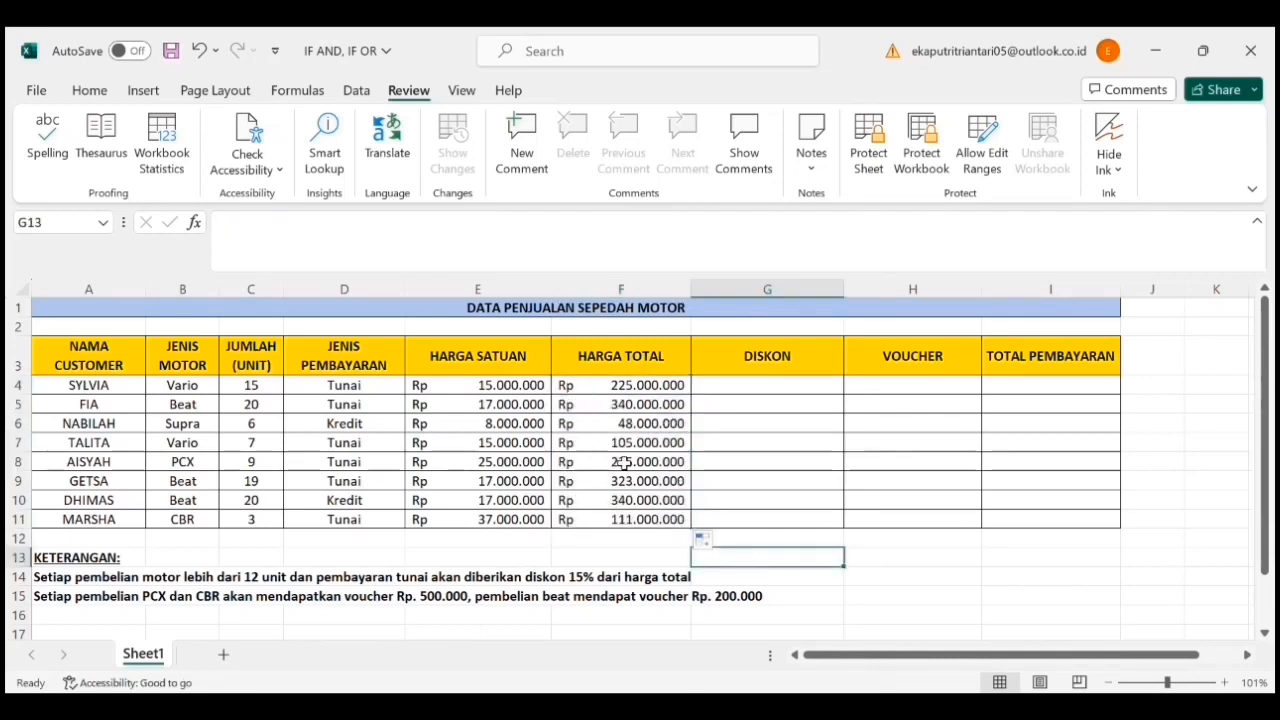
- Begin the DISKON formula in G4 as an IF with an AND test whose first condition is C4>12
{"action": "left_click", "coordinate": [757, 394]}
{"action": "type", "text": "=IF("}
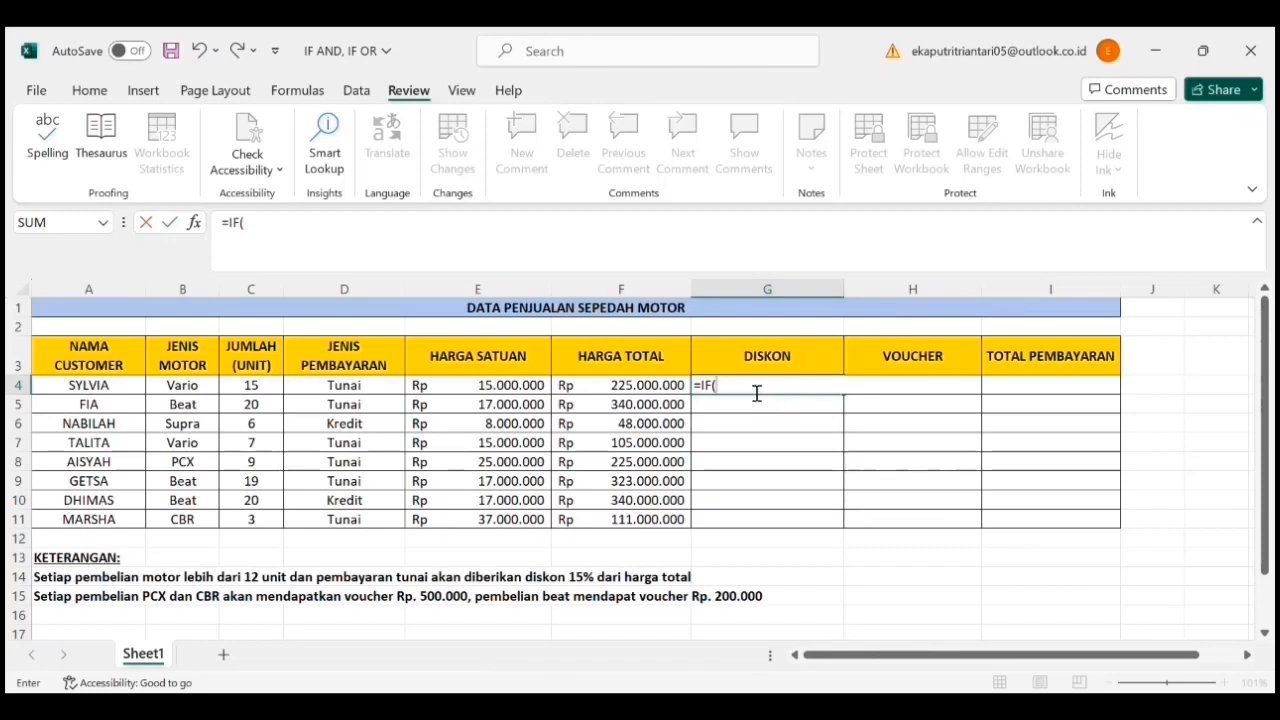
{"action": "type", "text": "AND("}
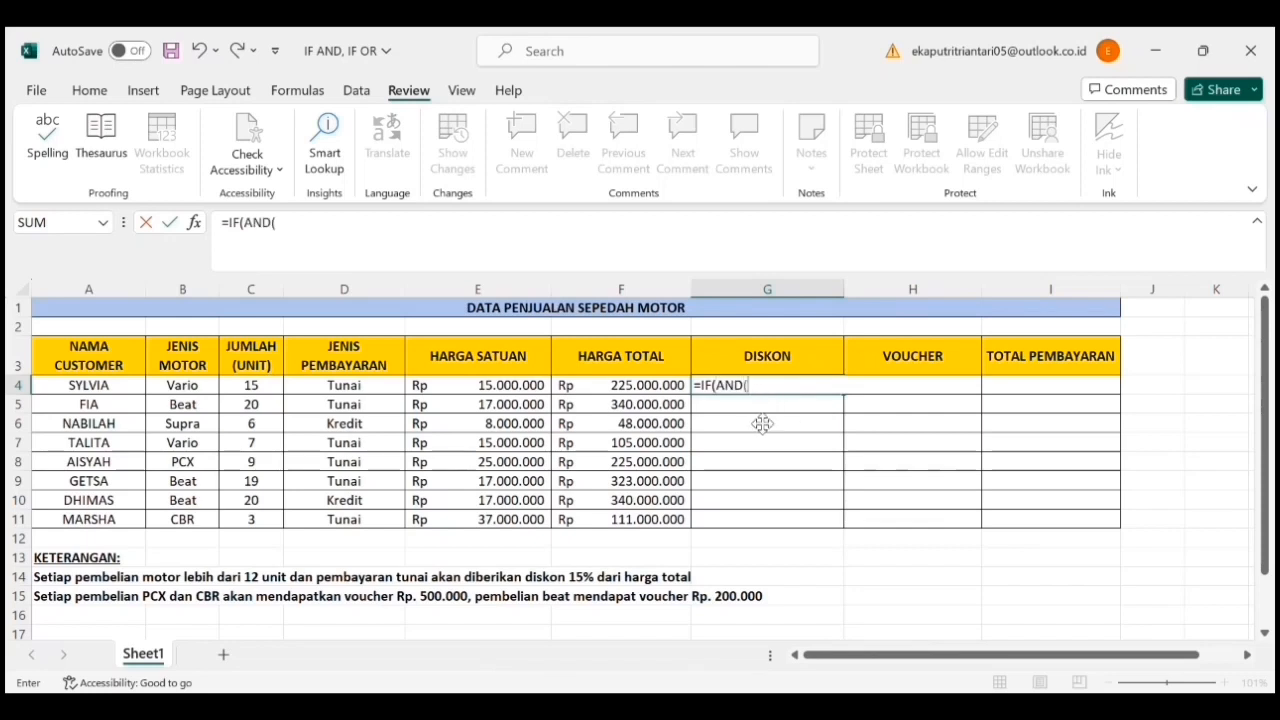
{"action": "left_click", "coordinate": [245, 387]}
{"action": "type", "text": ">12;"}
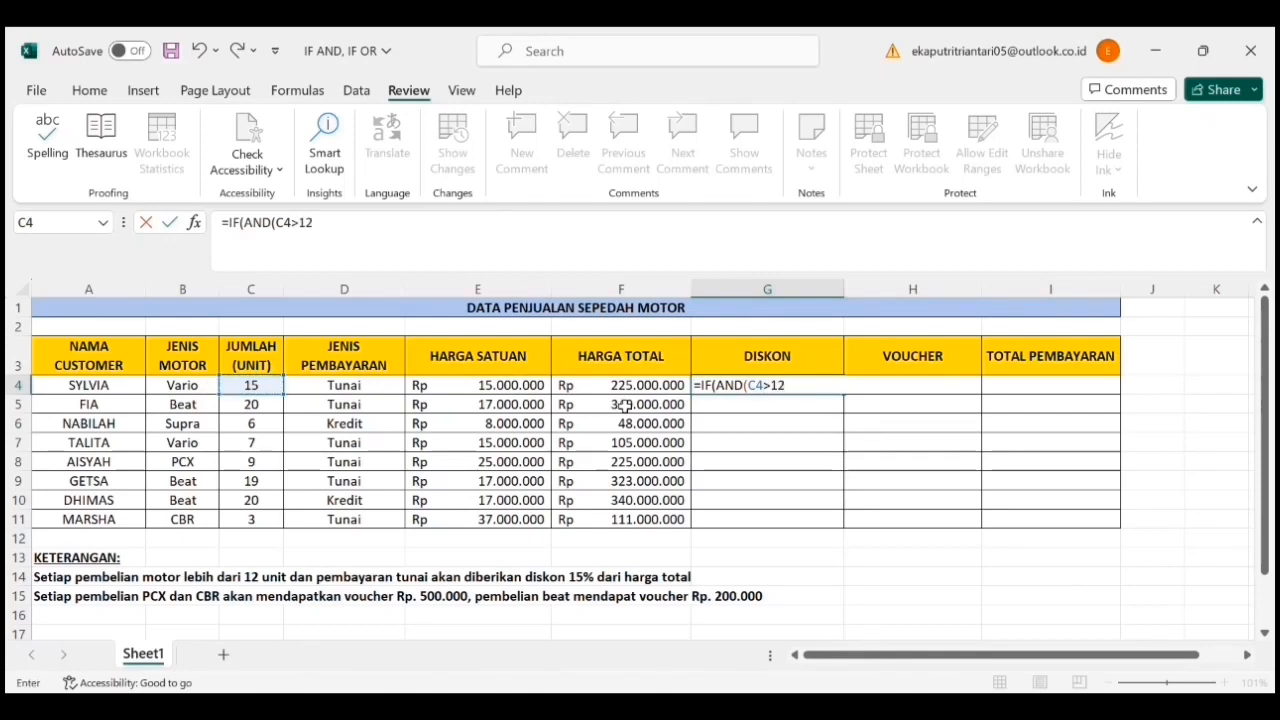
- Add the second AND condition to the G4 discount formula, requiring D4="Tunai"
{"action": "left_click", "coordinate": [378, 387]}
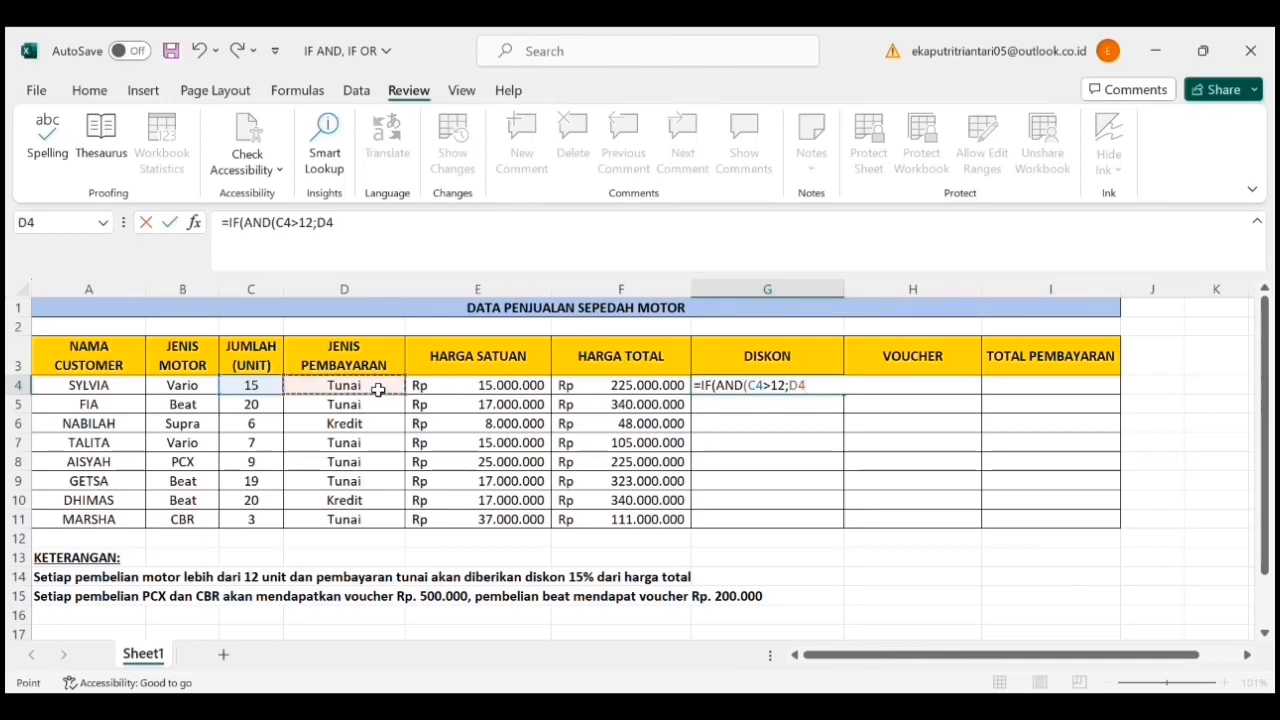
{"action": "type", "text": "=\""}
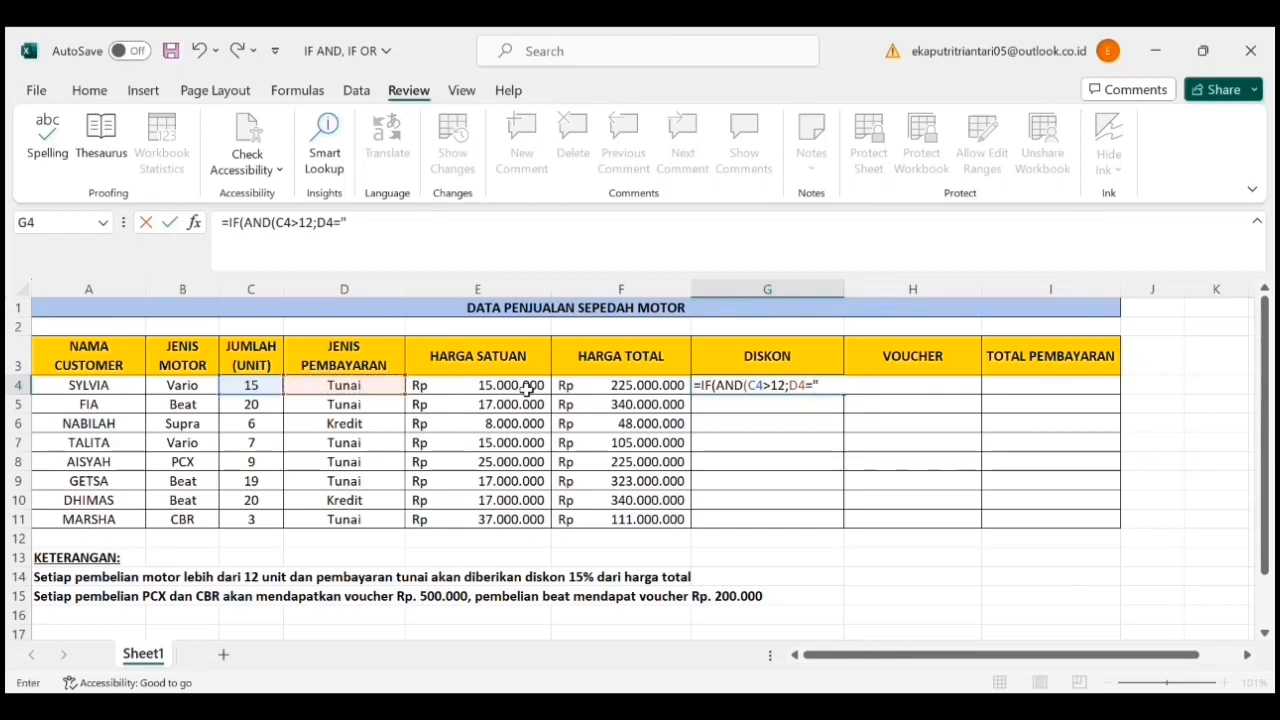
{"action": "type", "text": "Tunai\""}
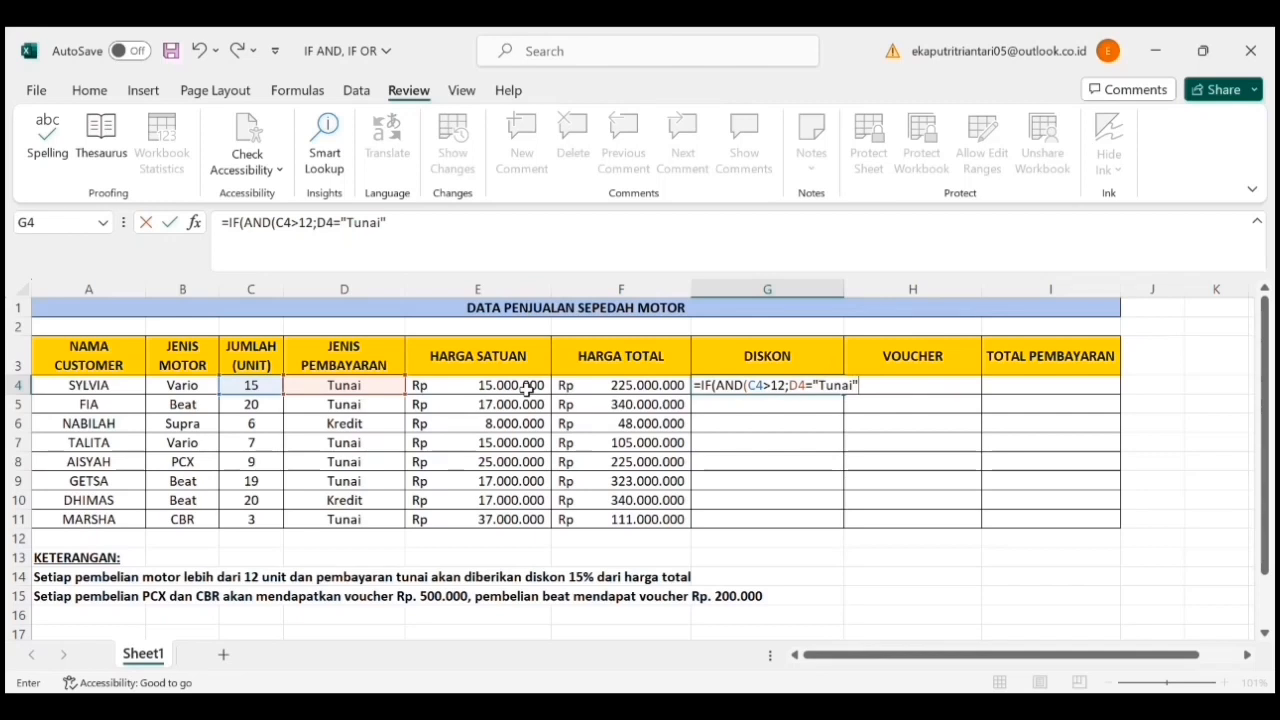
{"action": "type", "text": ");15%"}
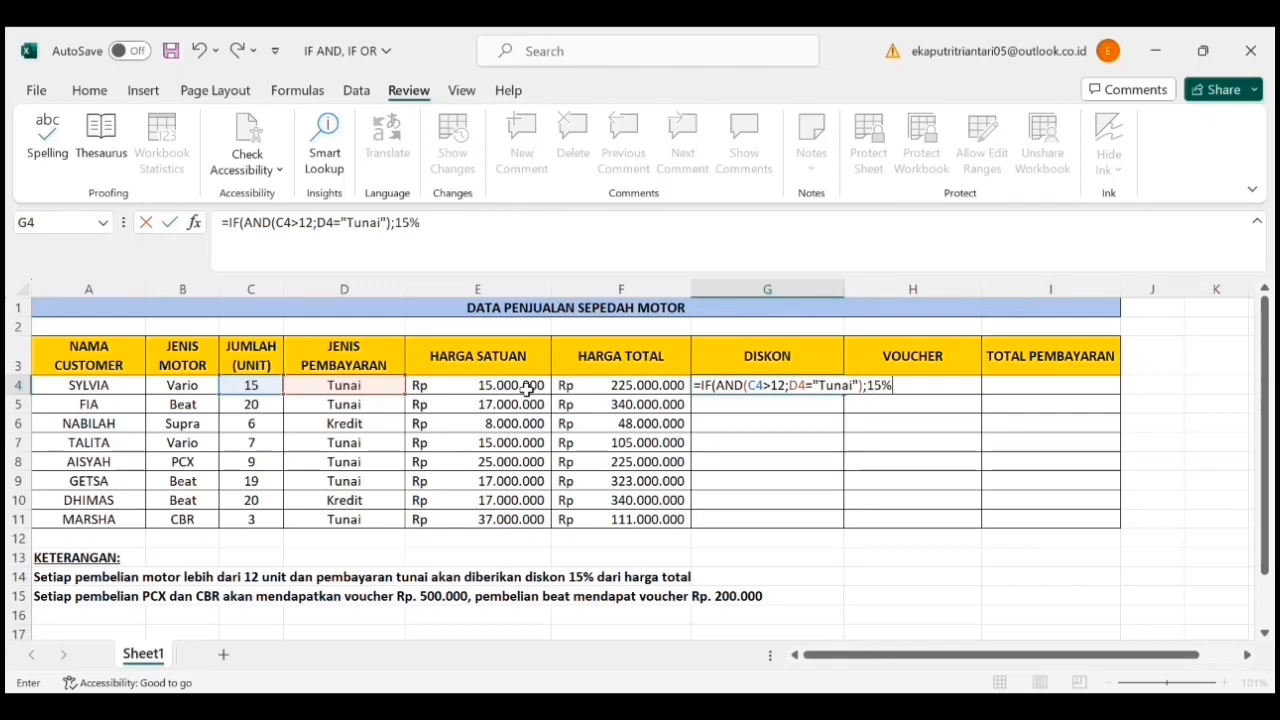
{"action": "type", "text": "*"}
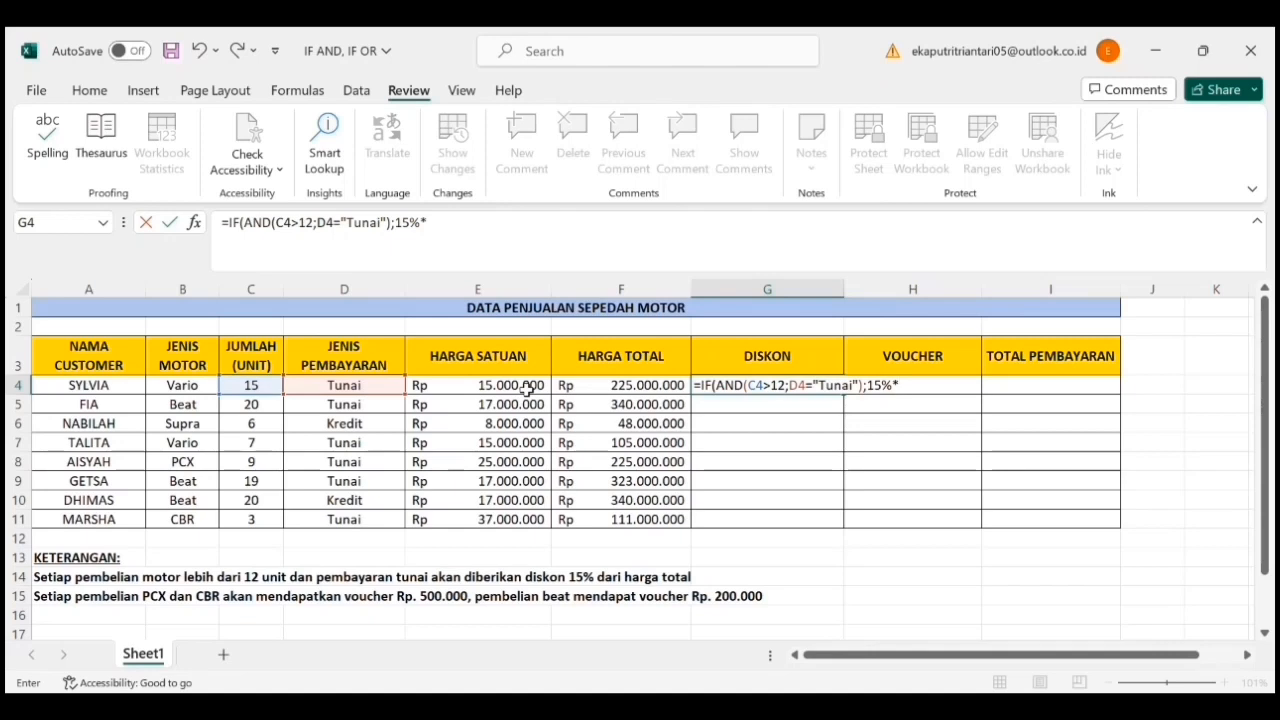
- Complete the G4 discount formula so it returns 15%*F4 when both conditions are met and 0 otherwise
{"action": "left_click", "coordinate": [640, 388]}
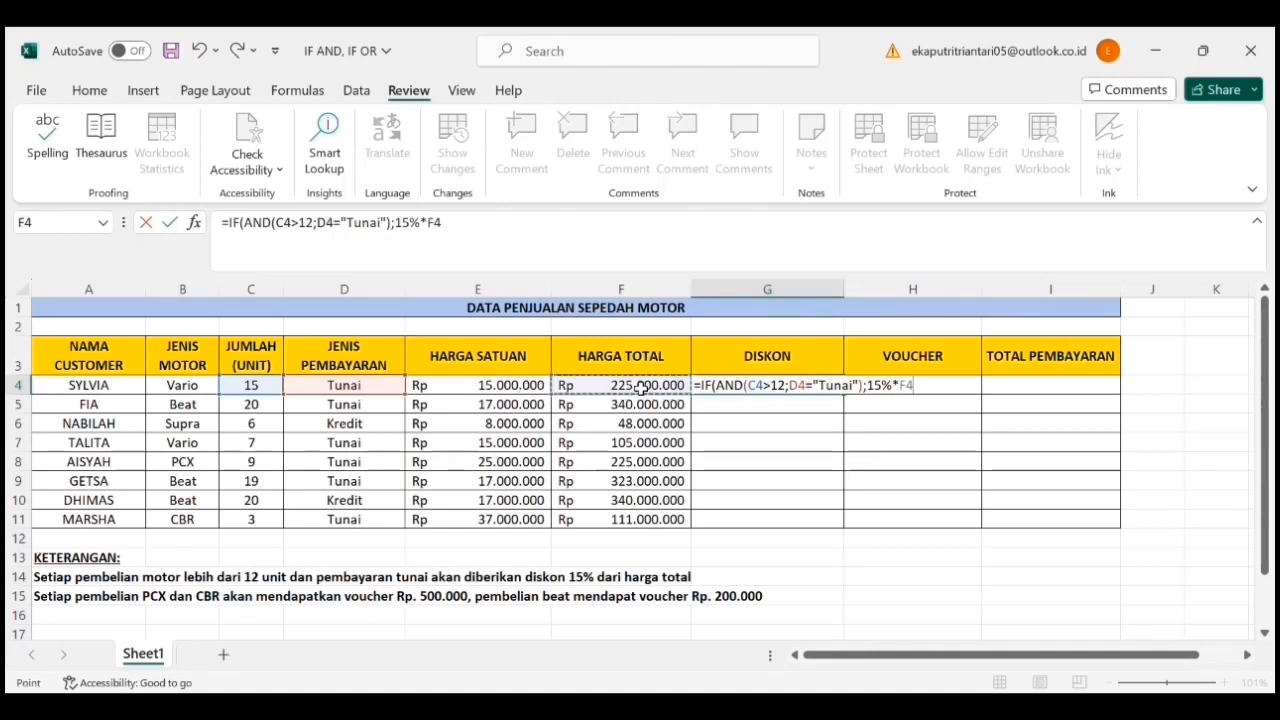
{"action": "type", "text": ";"}
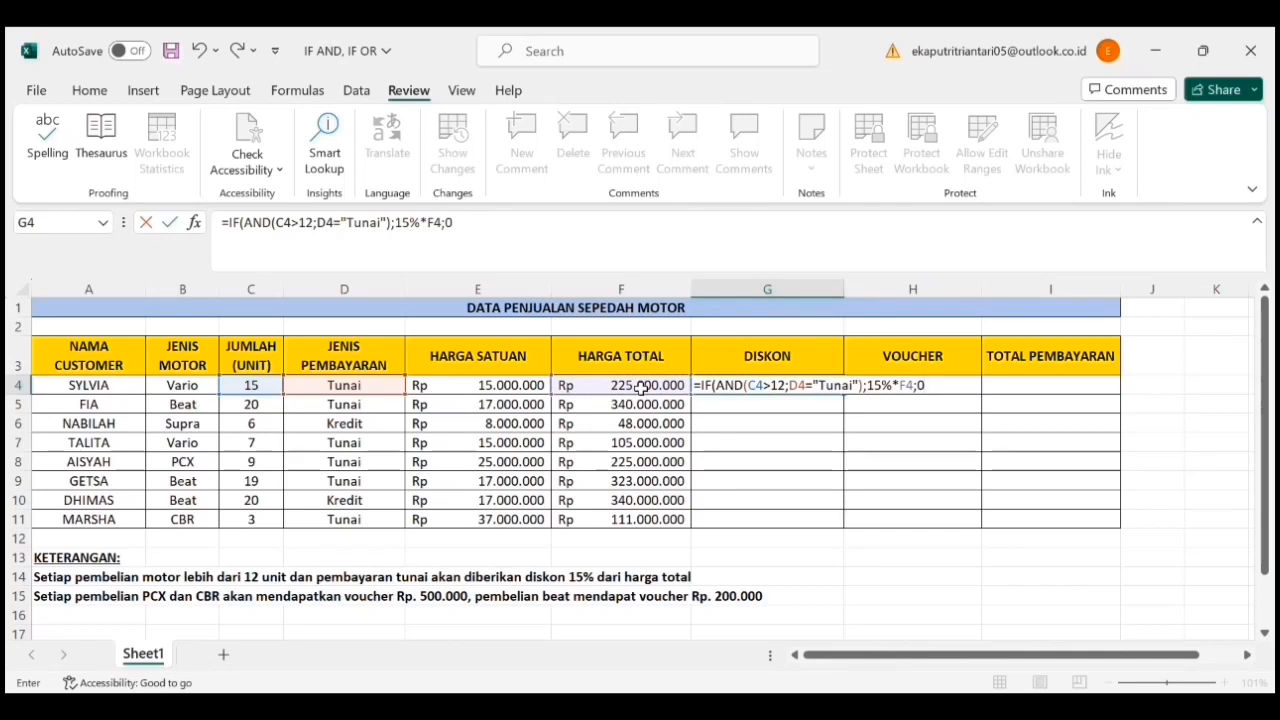
{"action": "type", "text": "0)"}
{"action": "key", "text": "Return"}
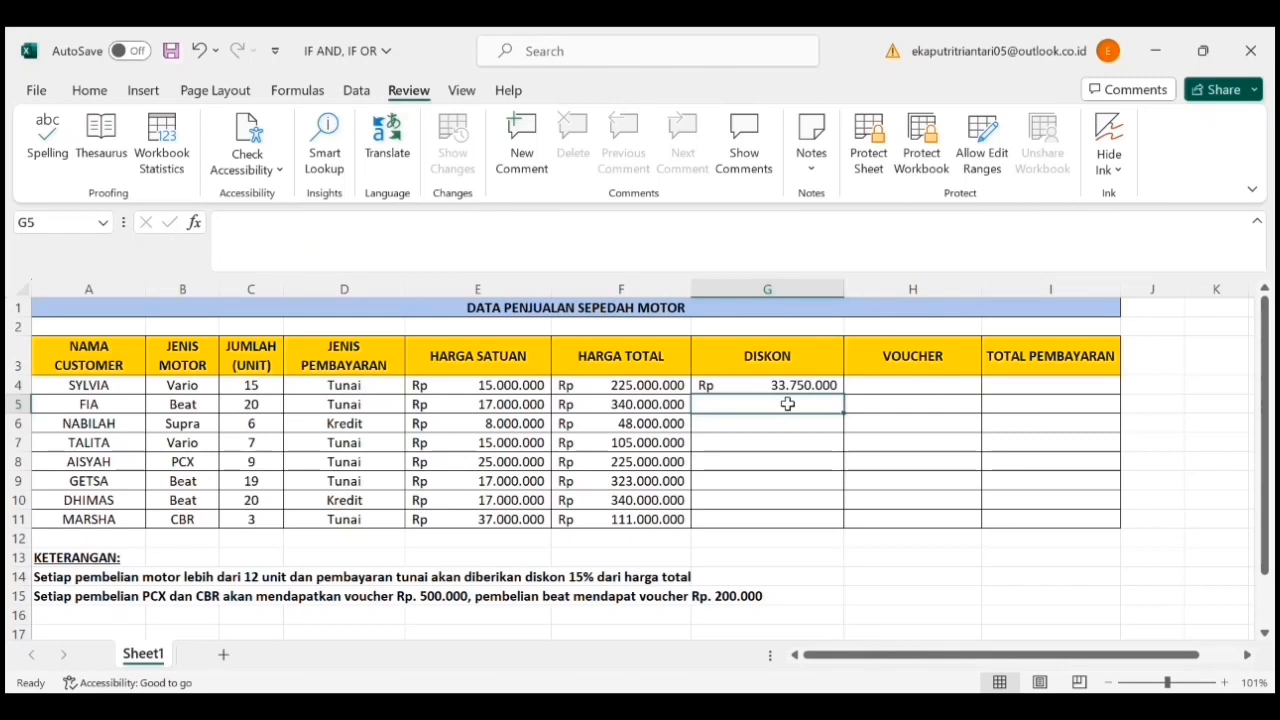
- Fill the DISKON formula from G4 down through G11
{"action": "left_click", "coordinate": [841, 390]}
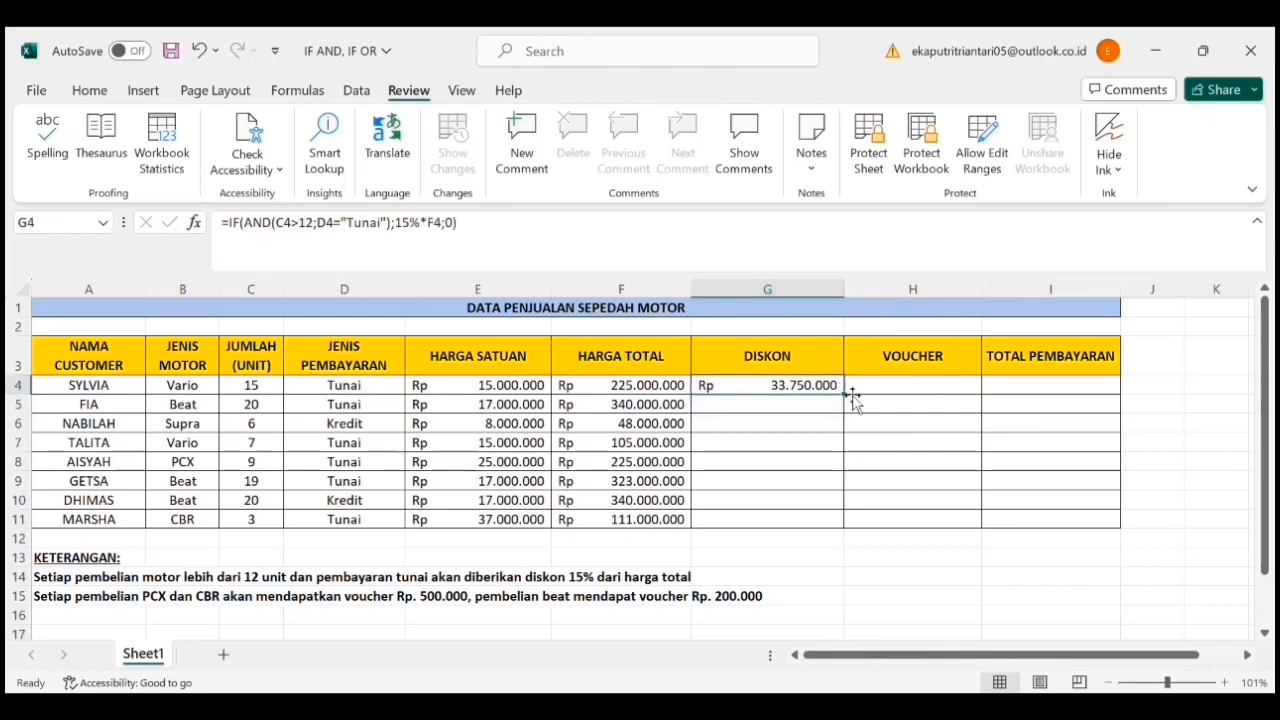
{"action": "left_click_drag", "start_coordinate": [850, 401], "coordinate": [837, 531]}
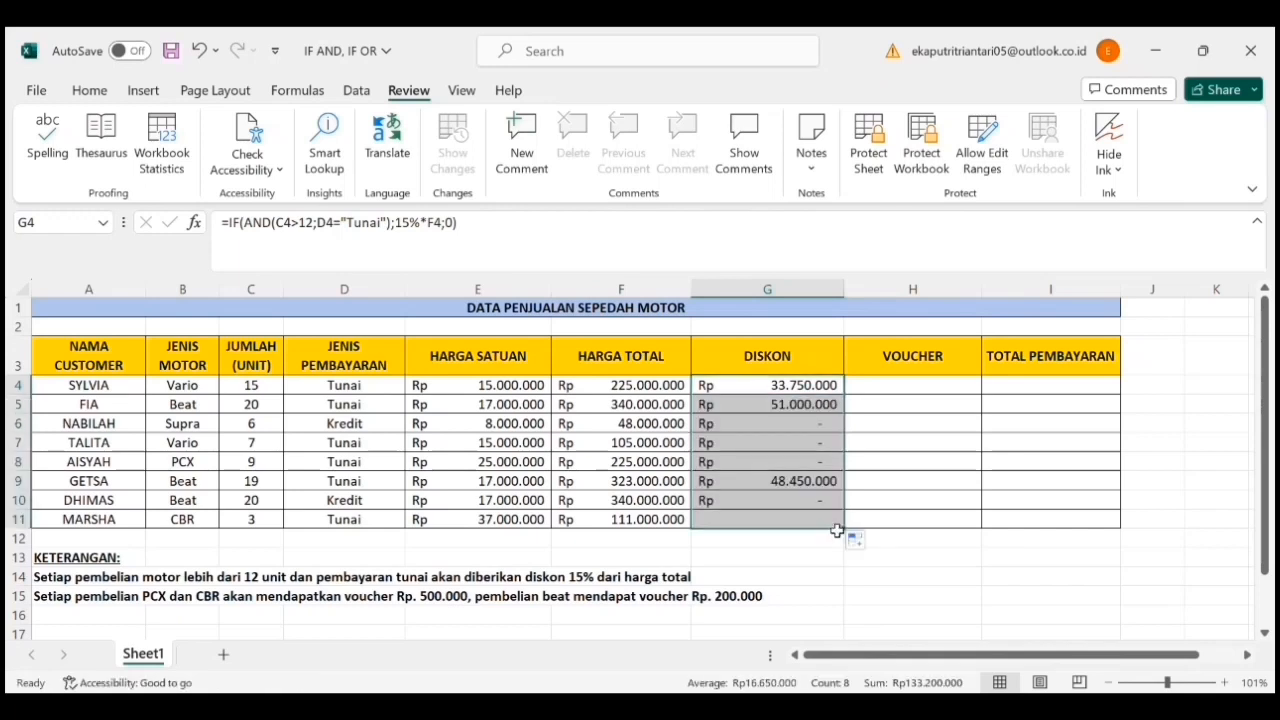
{"action": "left_click", "coordinate": [933, 560]}
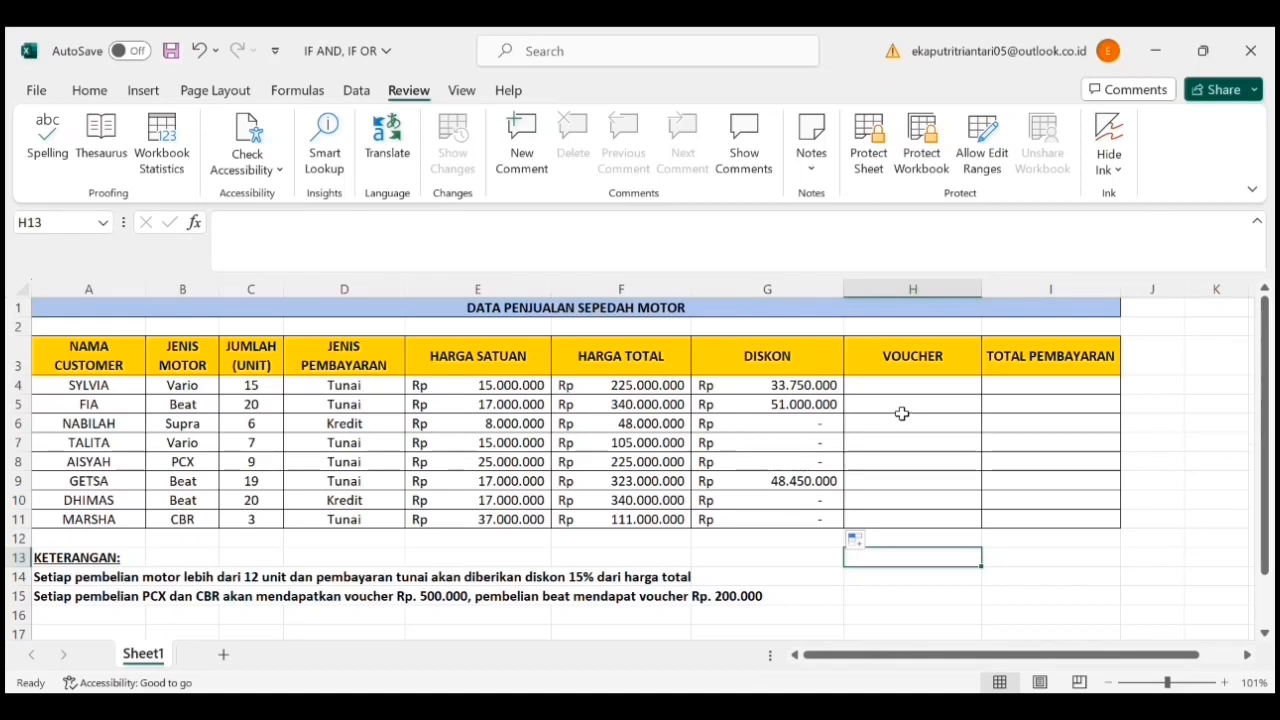
- Begin the VOUCHER formula in H4 as an IF with an OR test whose first condition is B4="PCX"
{"action": "left_click", "coordinate": [898, 393]}
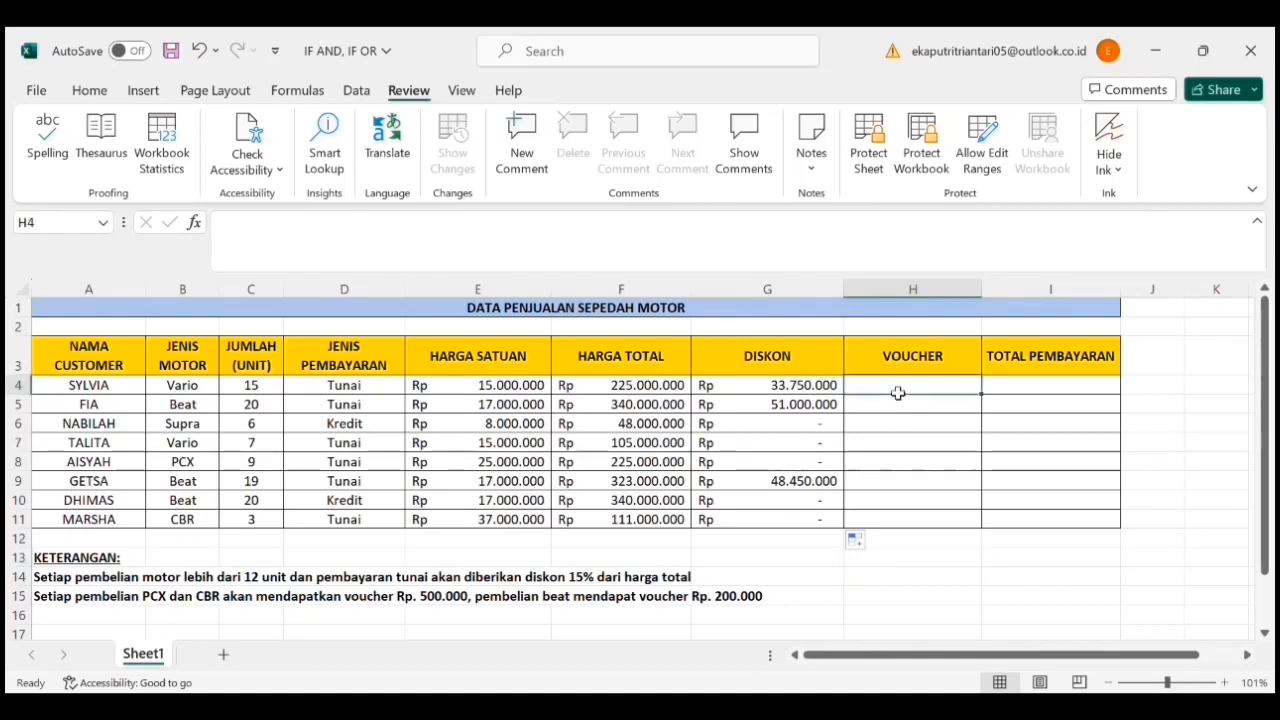
{"action": "type", "text": "=IF"}
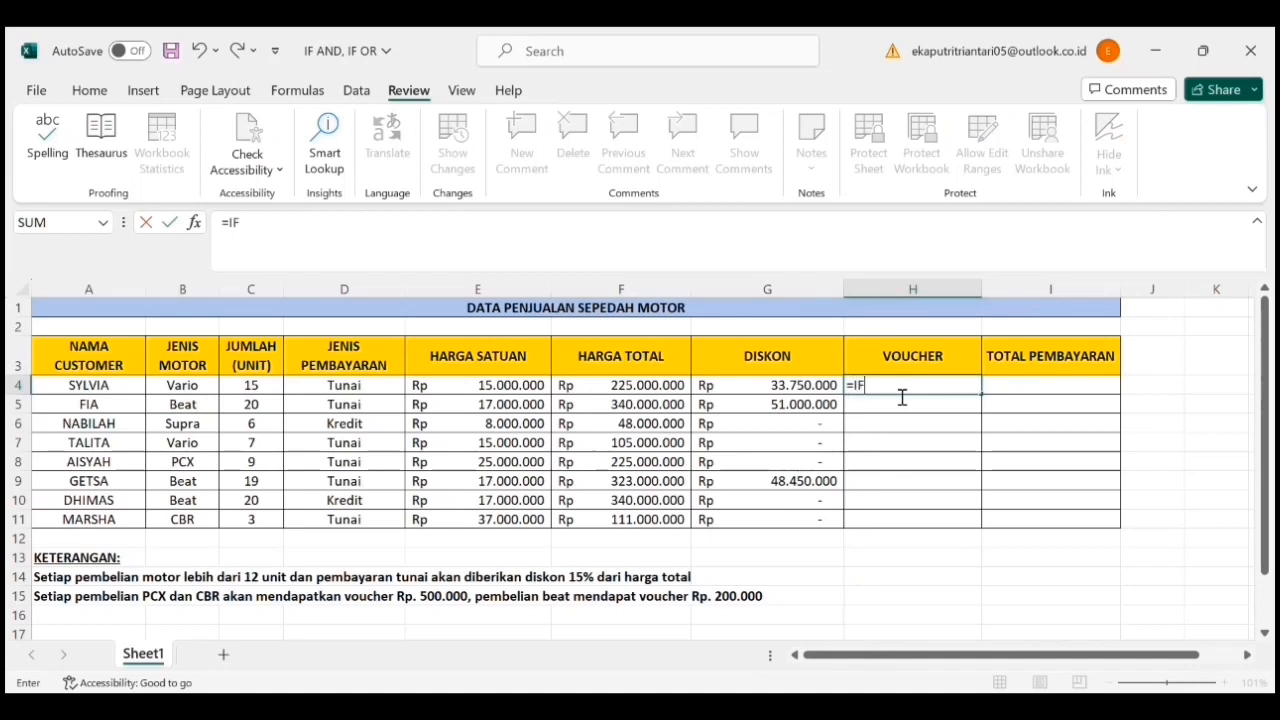
{"action": "type", "text": "(OR"}
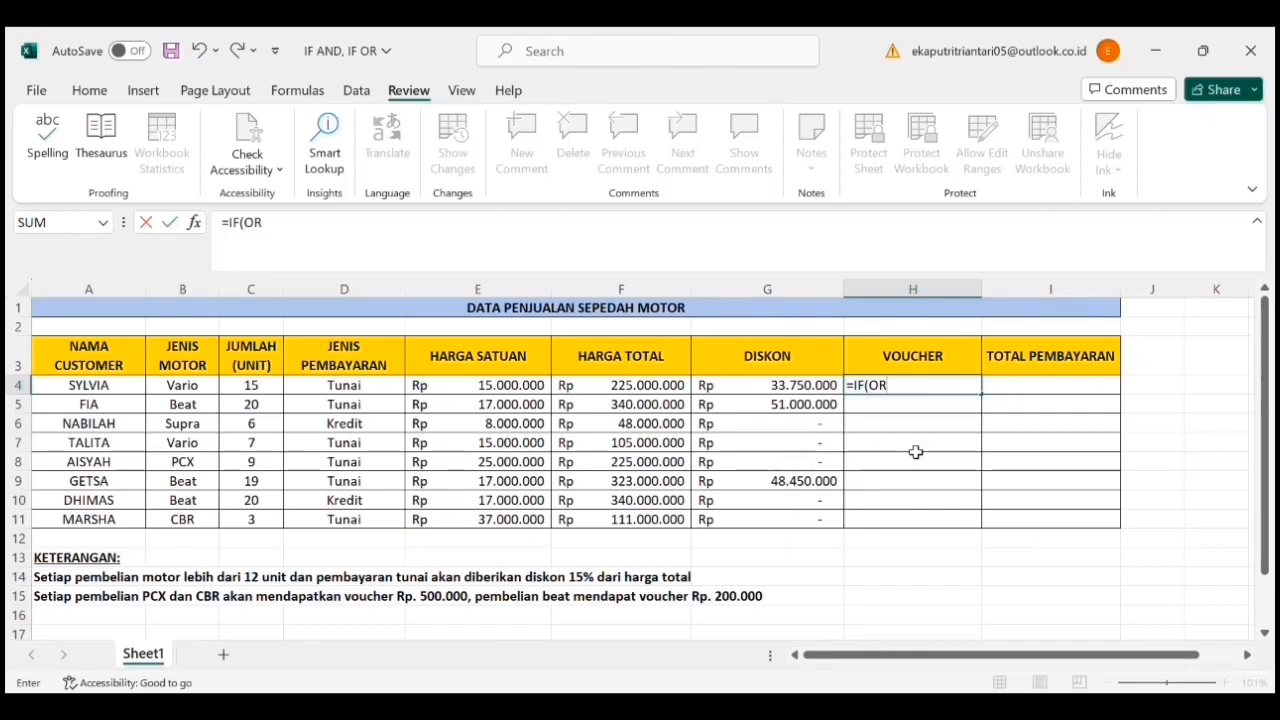
{"action": "type", "text": "("}
{"action": "left_click", "coordinate": [205, 390]}
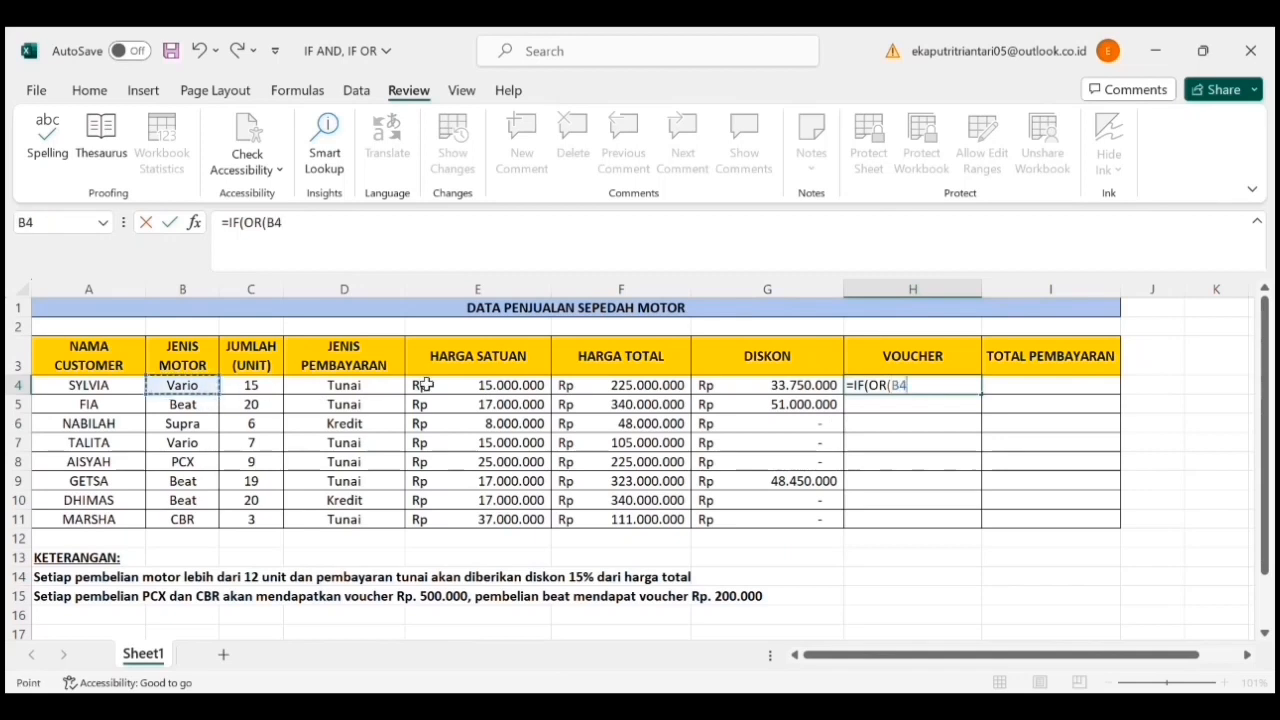
{"action": "type", "text": "=\"PCX"}
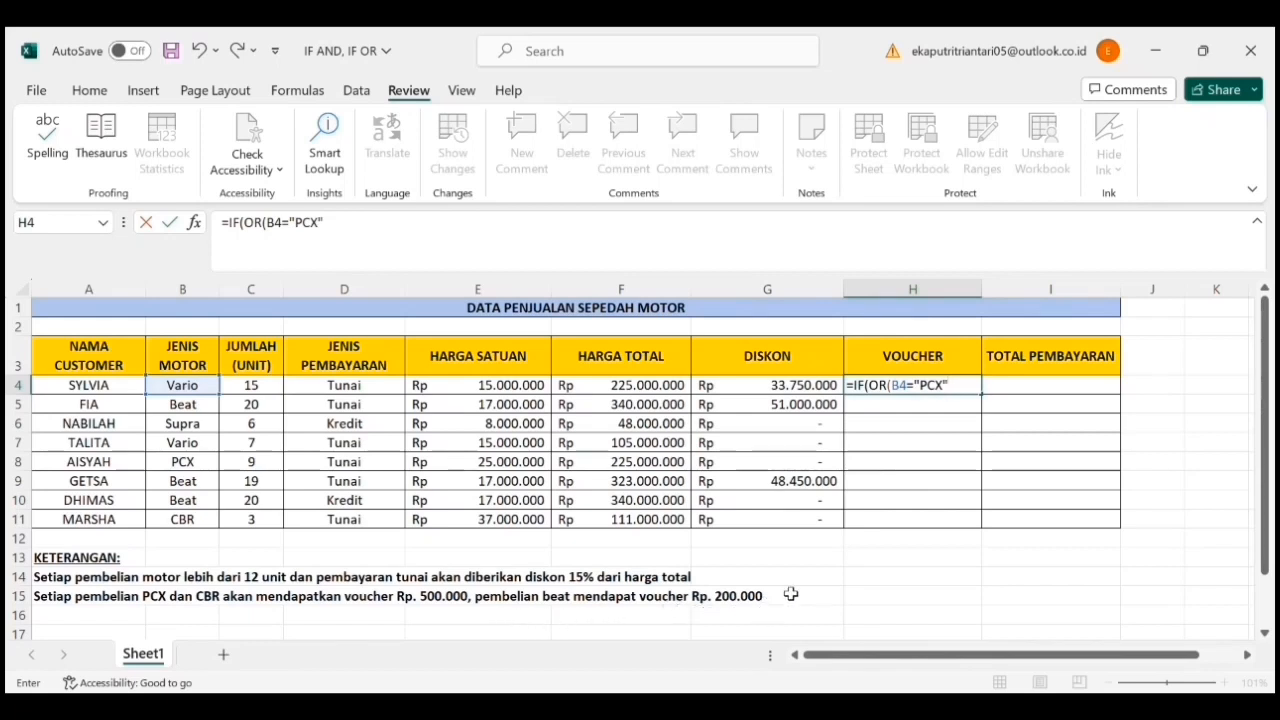
- Add the second OR condition to the H4 voucher formula, checking B4="CBR"
{"action": "type", "text": ";"}
{"action": "left_click", "coordinate": [197, 389]}
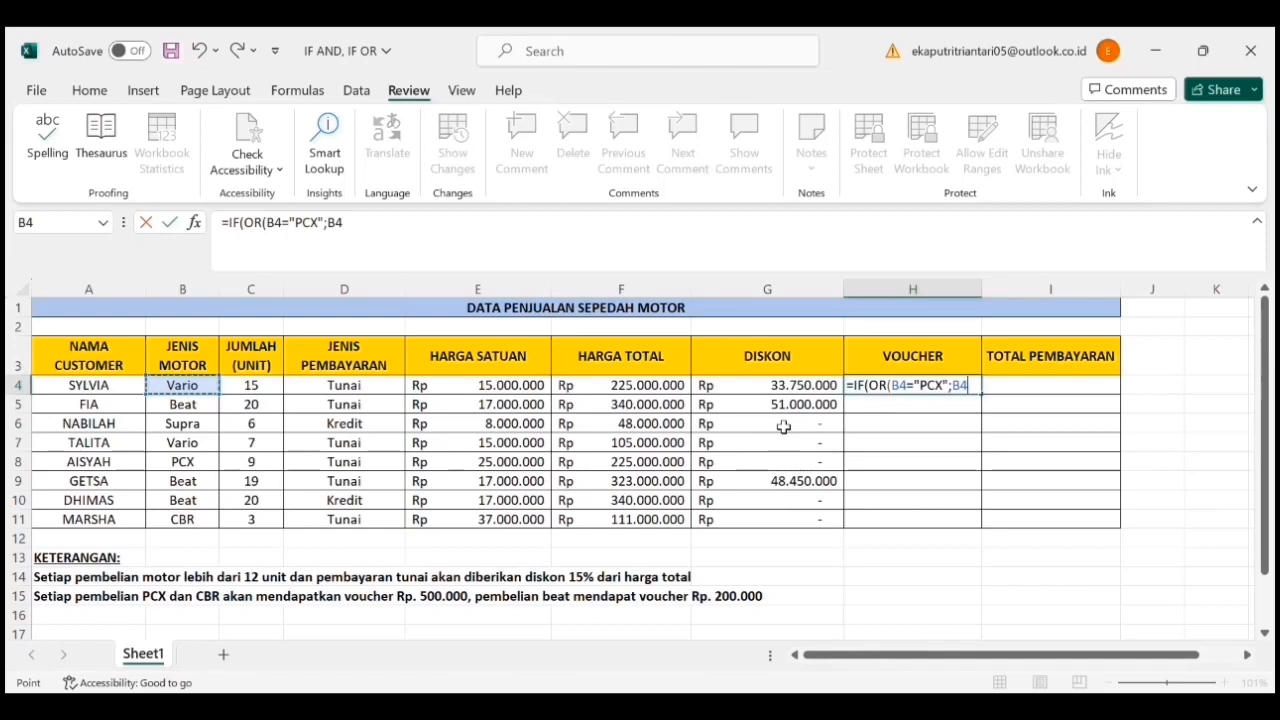
{"action": "type", "text": "=\""}
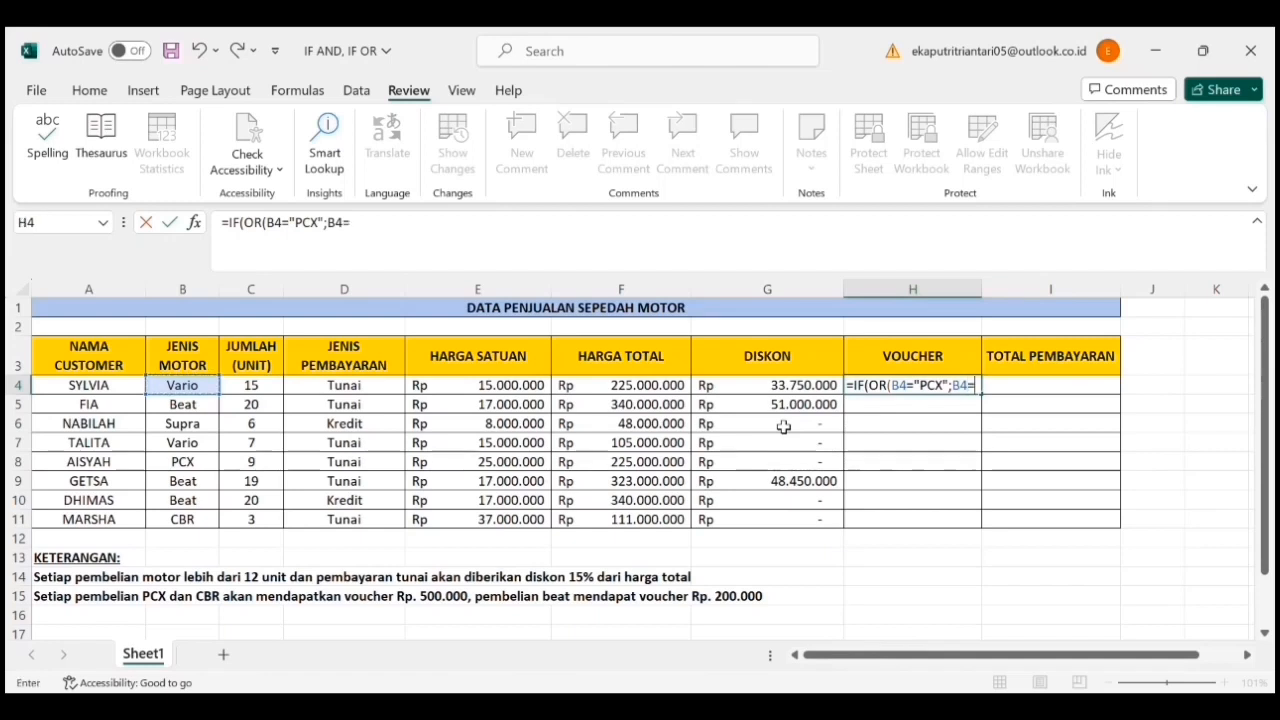
{"action": "type", "text": "CBR\""}
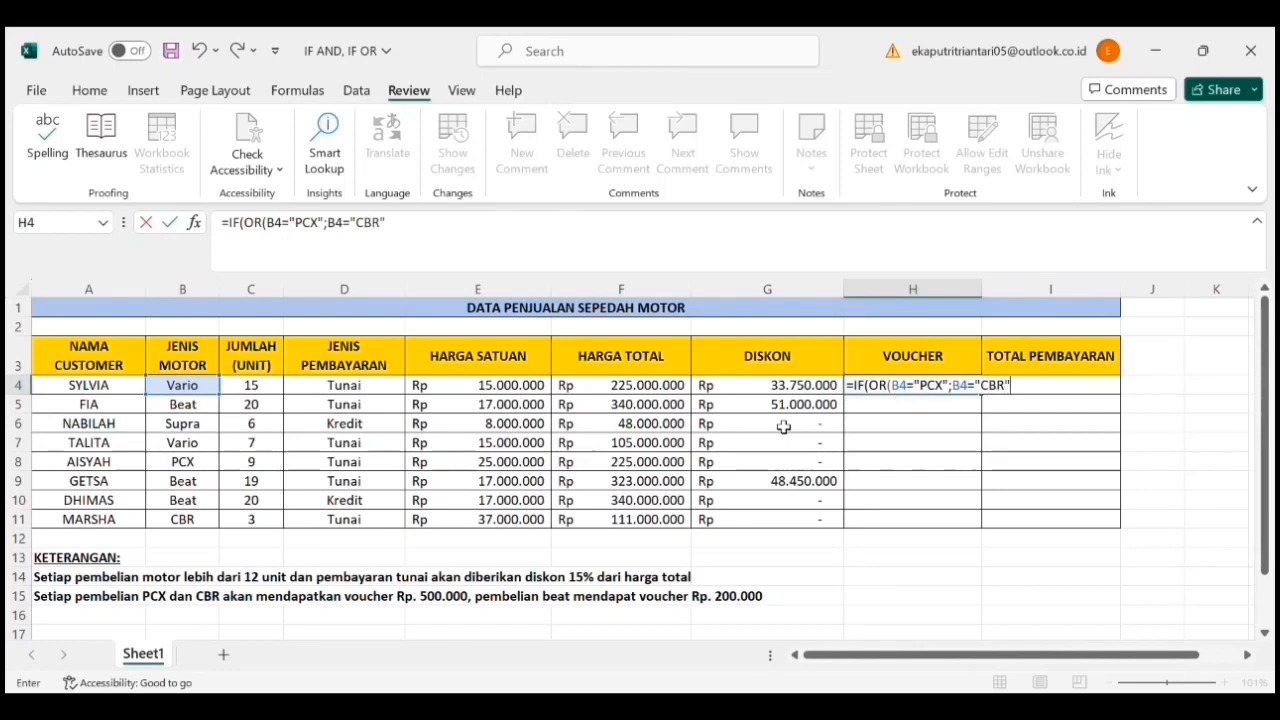
{"action": "type", "text": ");5"}
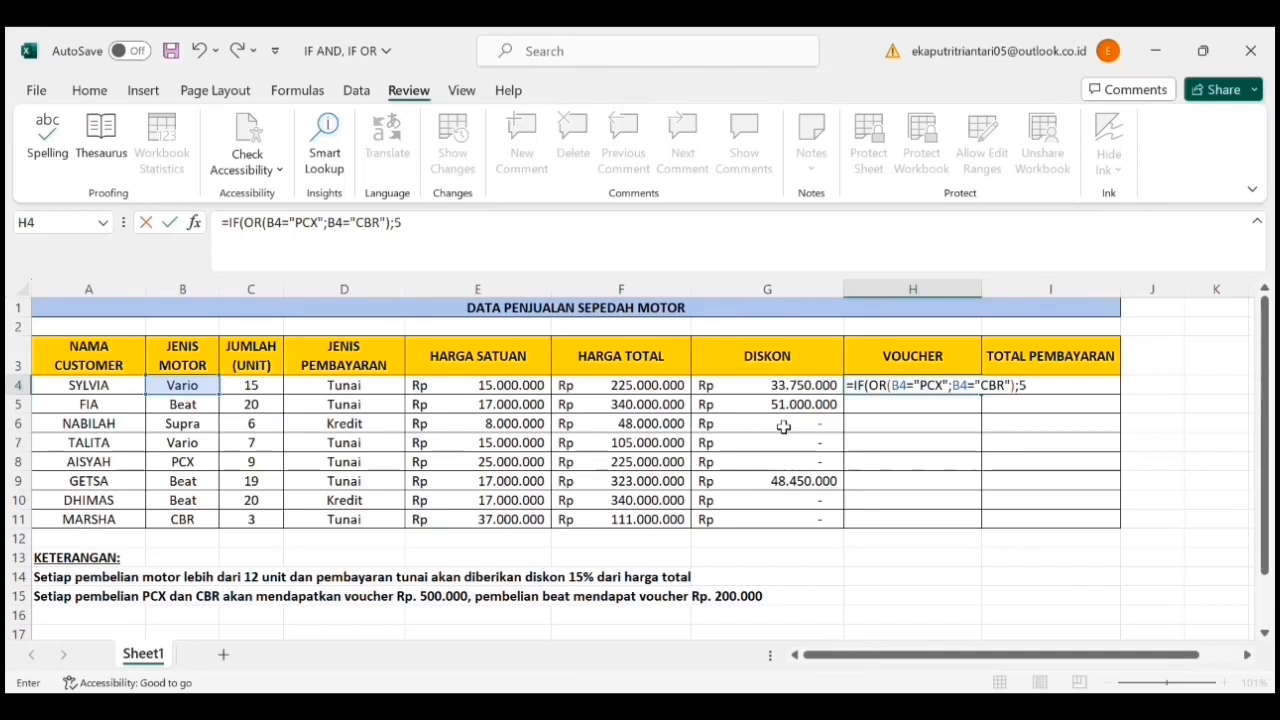
{"action": "type", "text": "00000"}
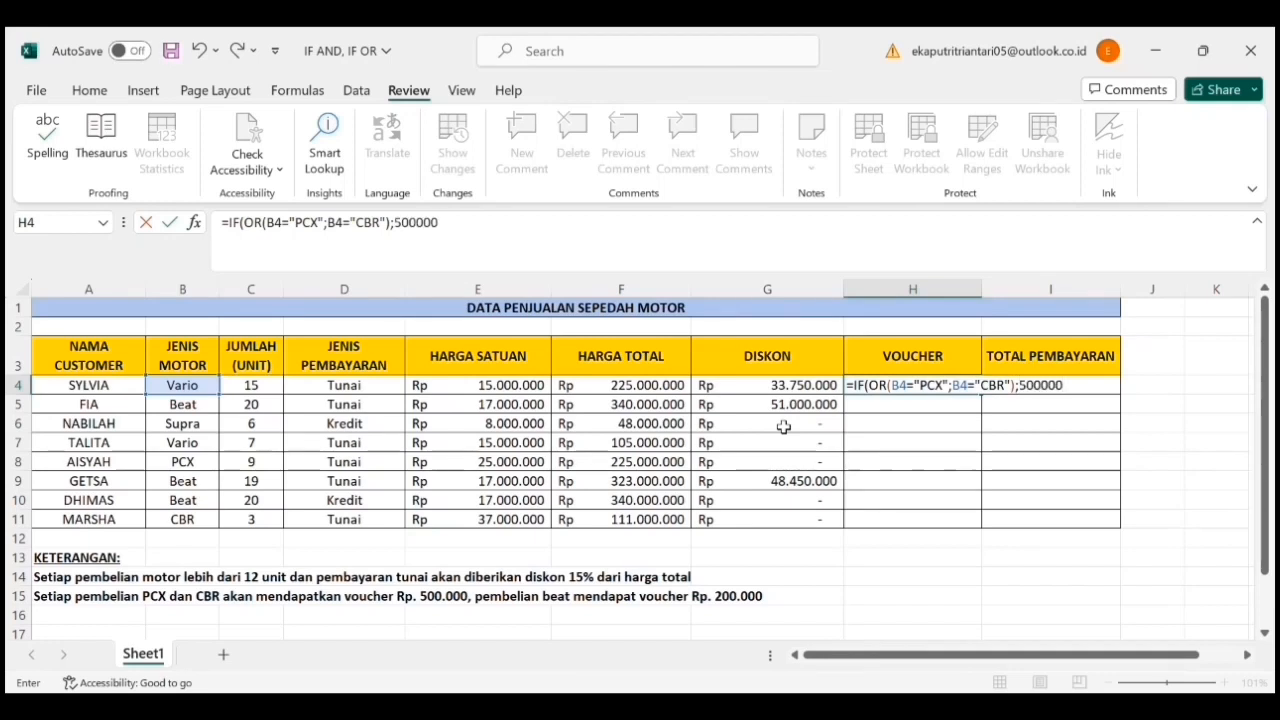
{"action": "type", "text": ";IF"}
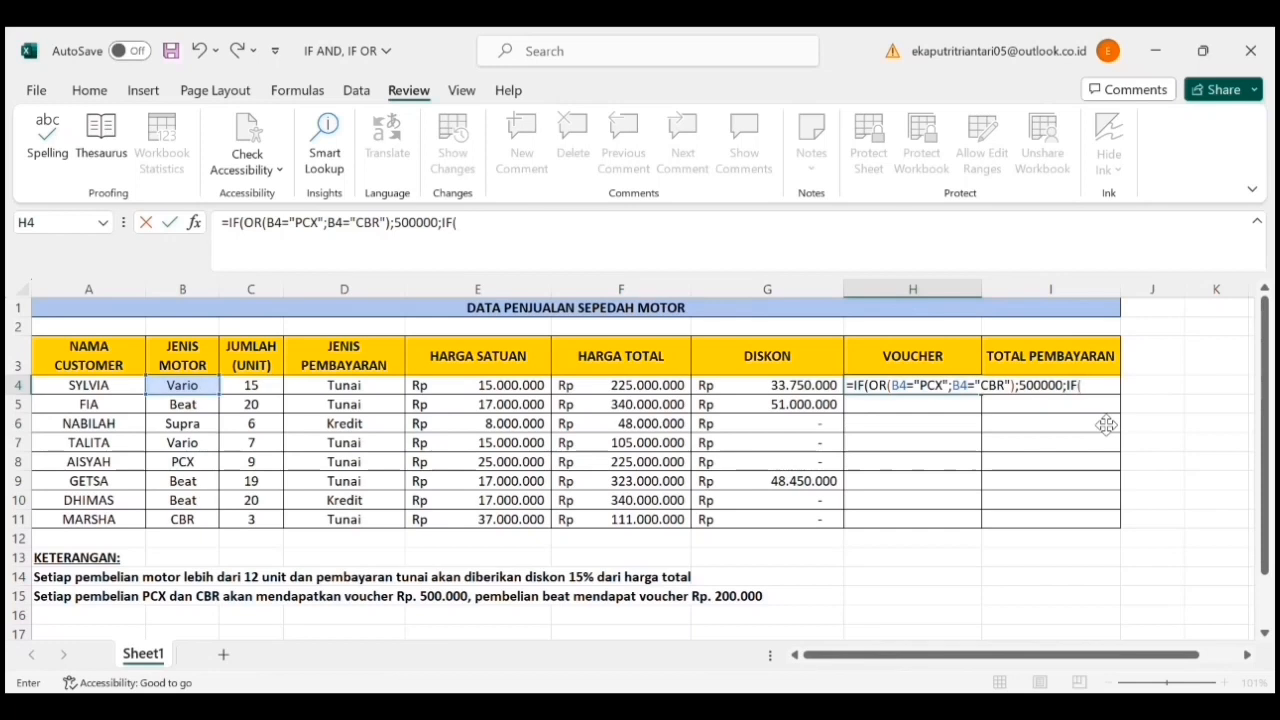
{"action": "type", "text": "("}
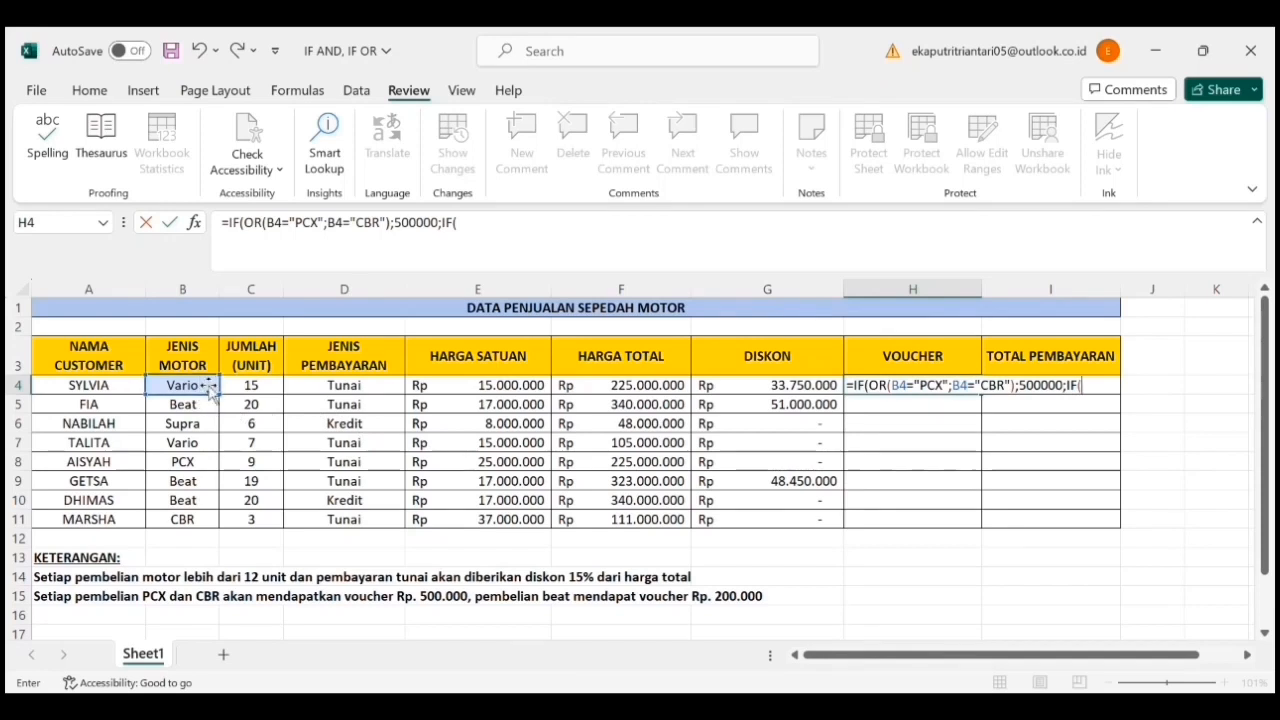
- Nest a second IF in the H4 voucher formula's value if false, testing B4="Beat"
{"action": "key", "text": "BackSpace"}
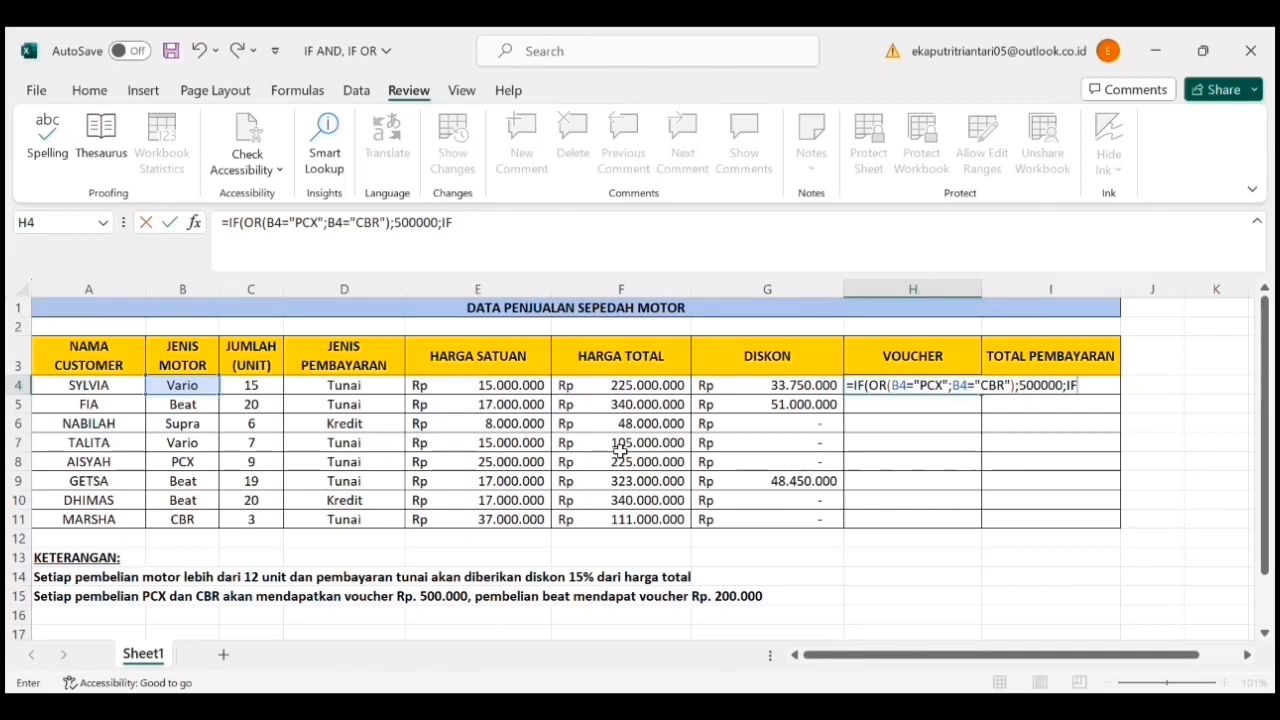
{"action": "type", "text": "("}
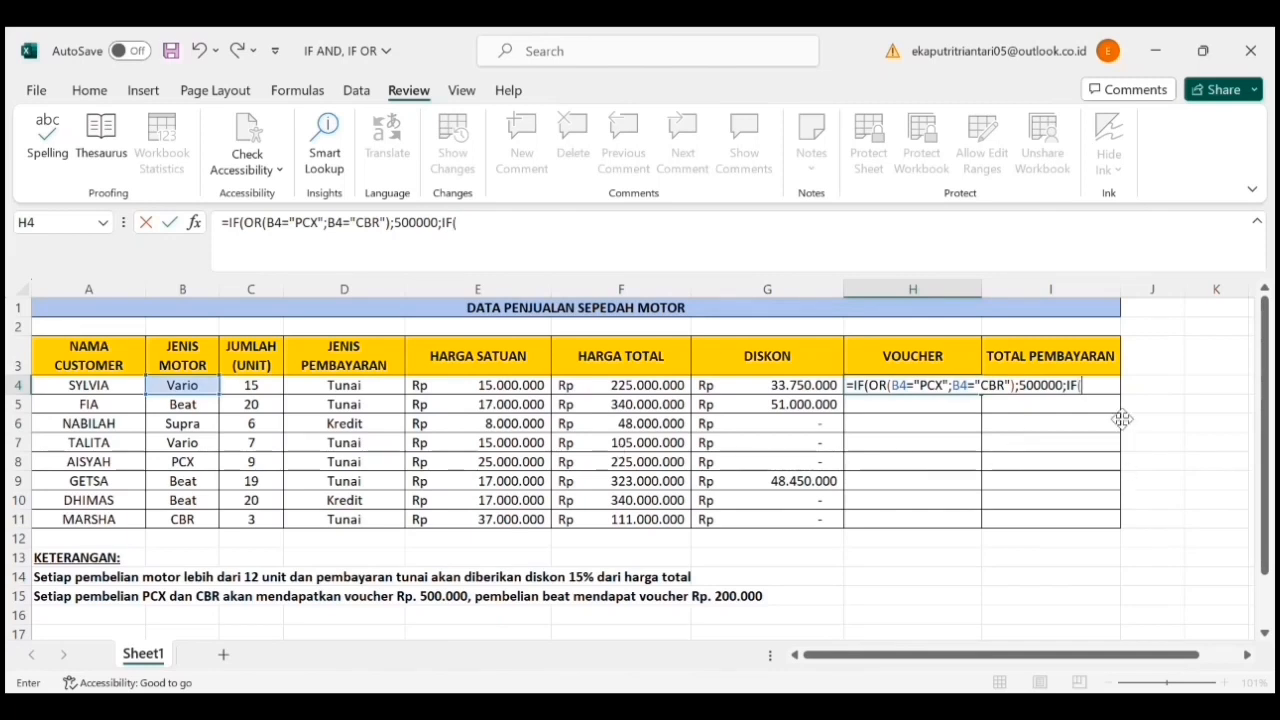
{"action": "left_click", "coordinate": [205, 390]}
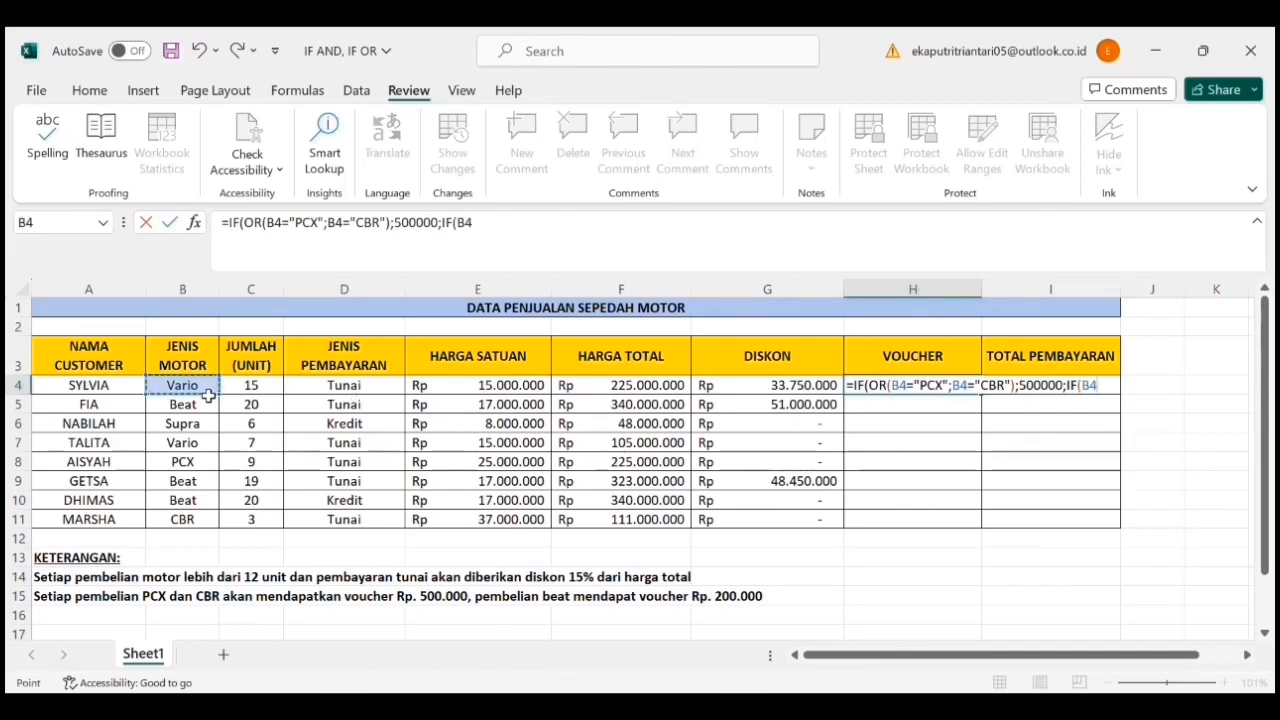
{"action": "type", "text": "=\"Beat\""}
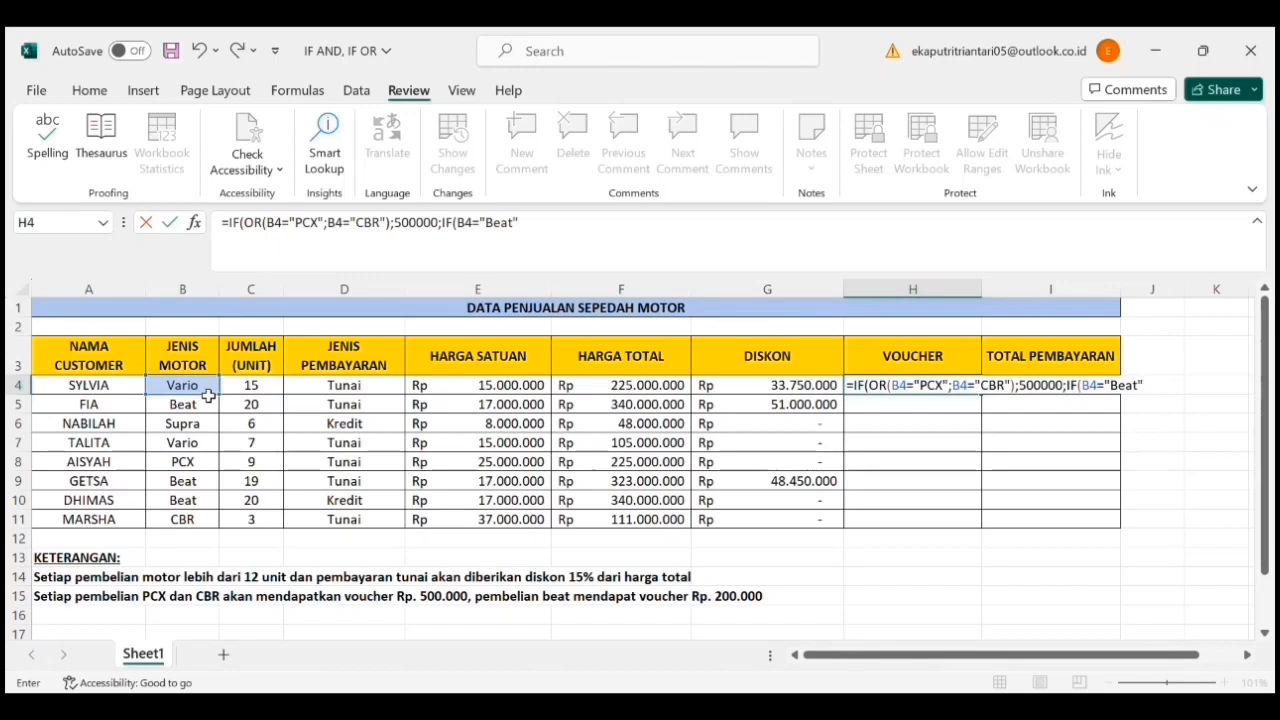
{"action": "type", "text": ";200000;0)("}
- Give the nested IF in H4 a value of 200000 if true and 0 if false, and close its parenthesis
{"action": "key", "text": "BackSpace"}
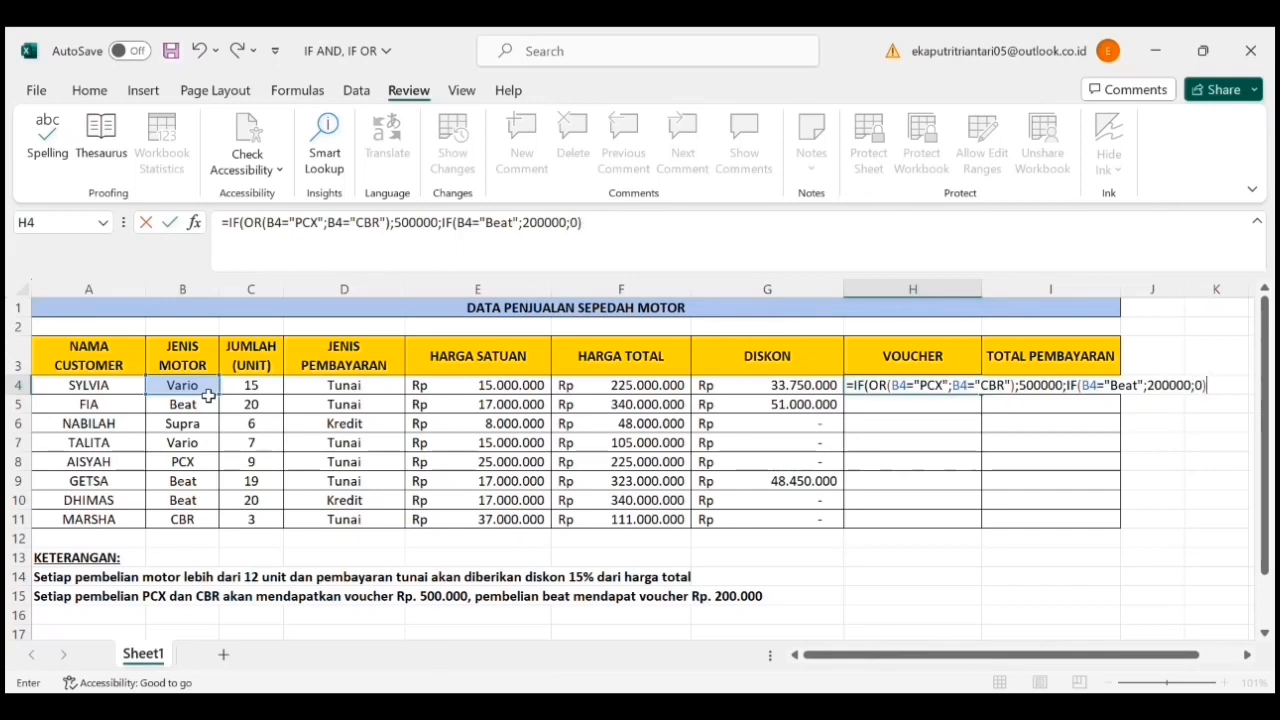
- Close the outer IF, commit the H4 voucher formula and fill it down through H11
{"action": "type", "text": ")"}
{"action": "key", "text": "Return"}
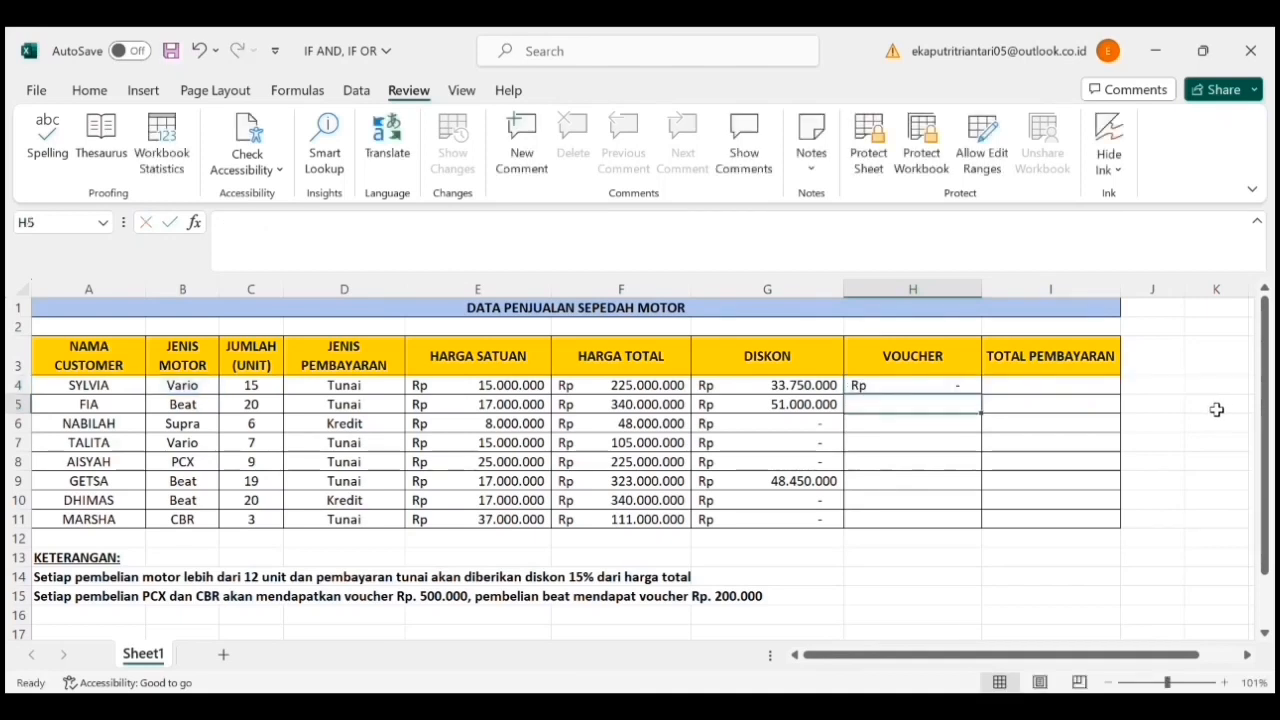
{"action": "left_click", "coordinate": [975, 393]}
{"action": "left_click_drag", "start_coordinate": [980, 396], "coordinate": [987, 535]}
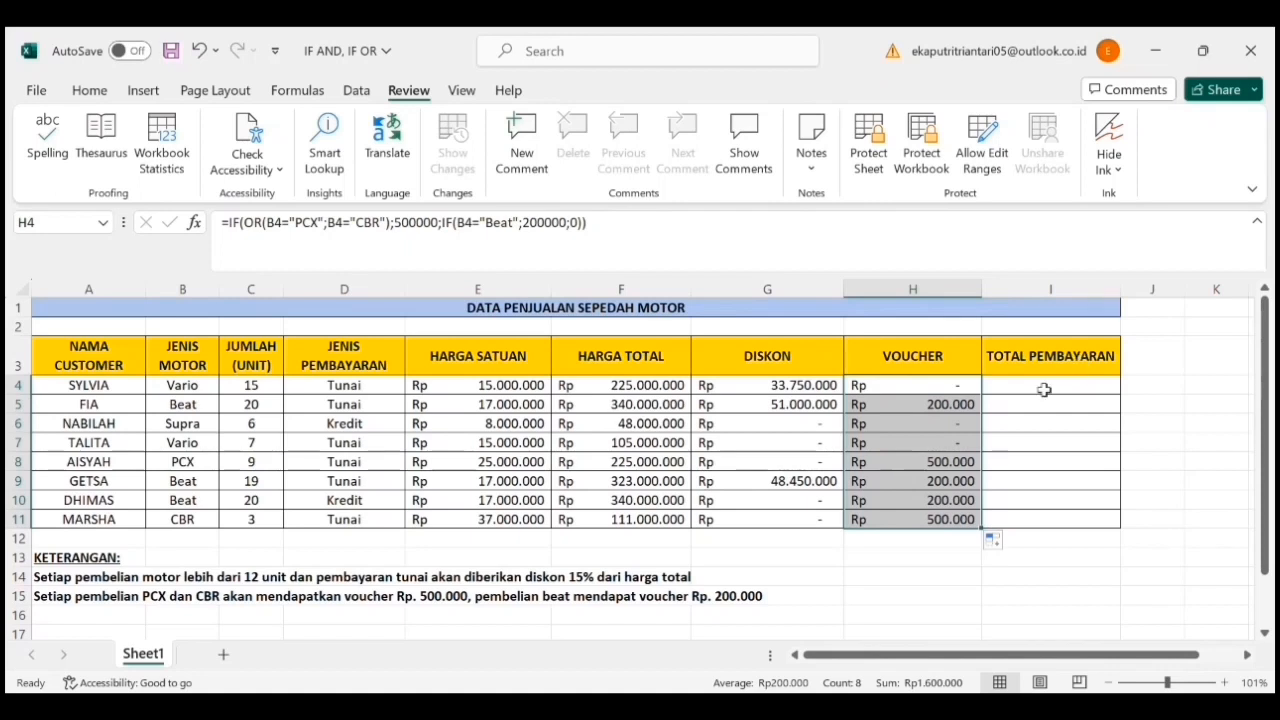
- Enter the TOTAL PEMBAYARAN formula =F4-G4 in cell I4
{"action": "left_click", "coordinate": [1046, 391]}
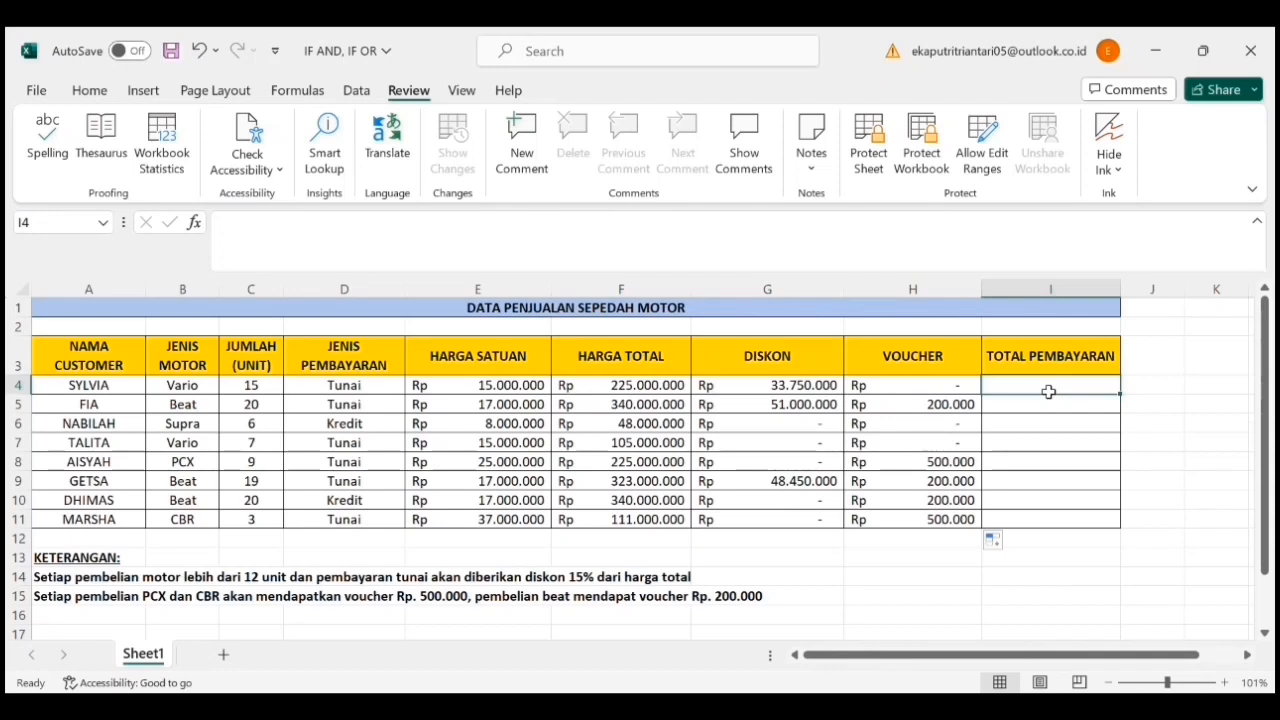
{"action": "type", "text": "="}
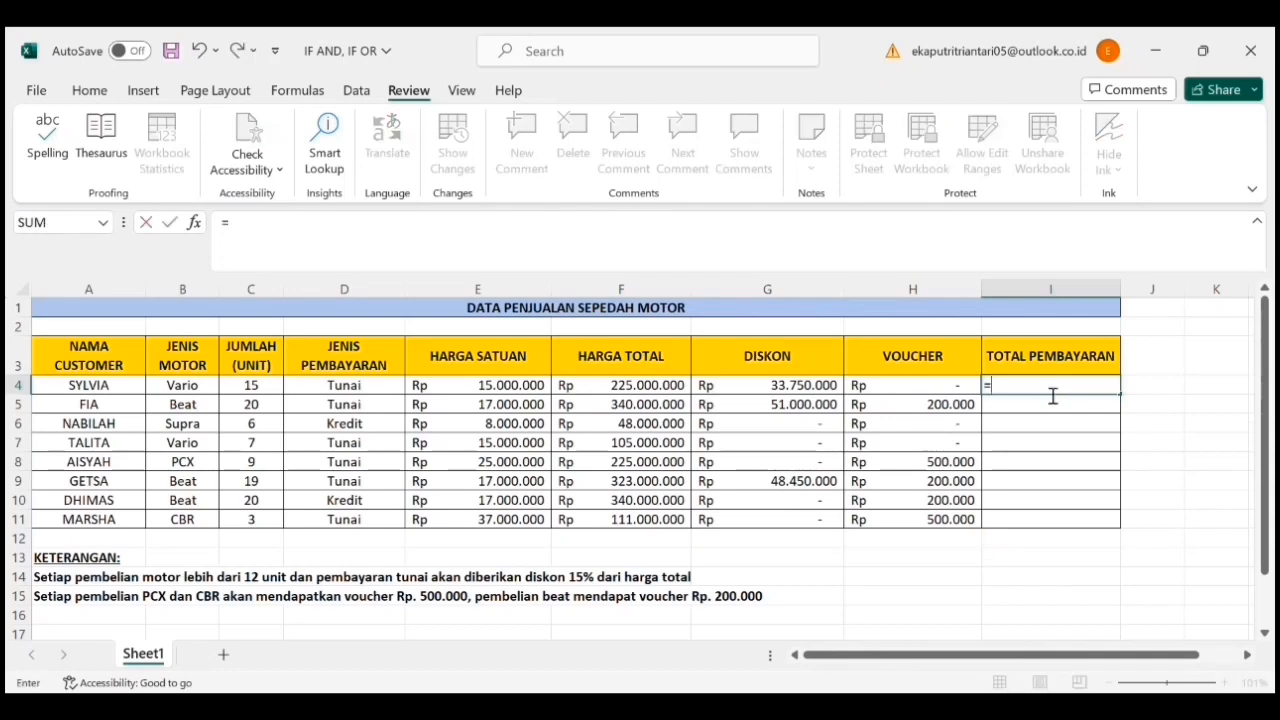
{"action": "left_click", "coordinate": [659, 391]}
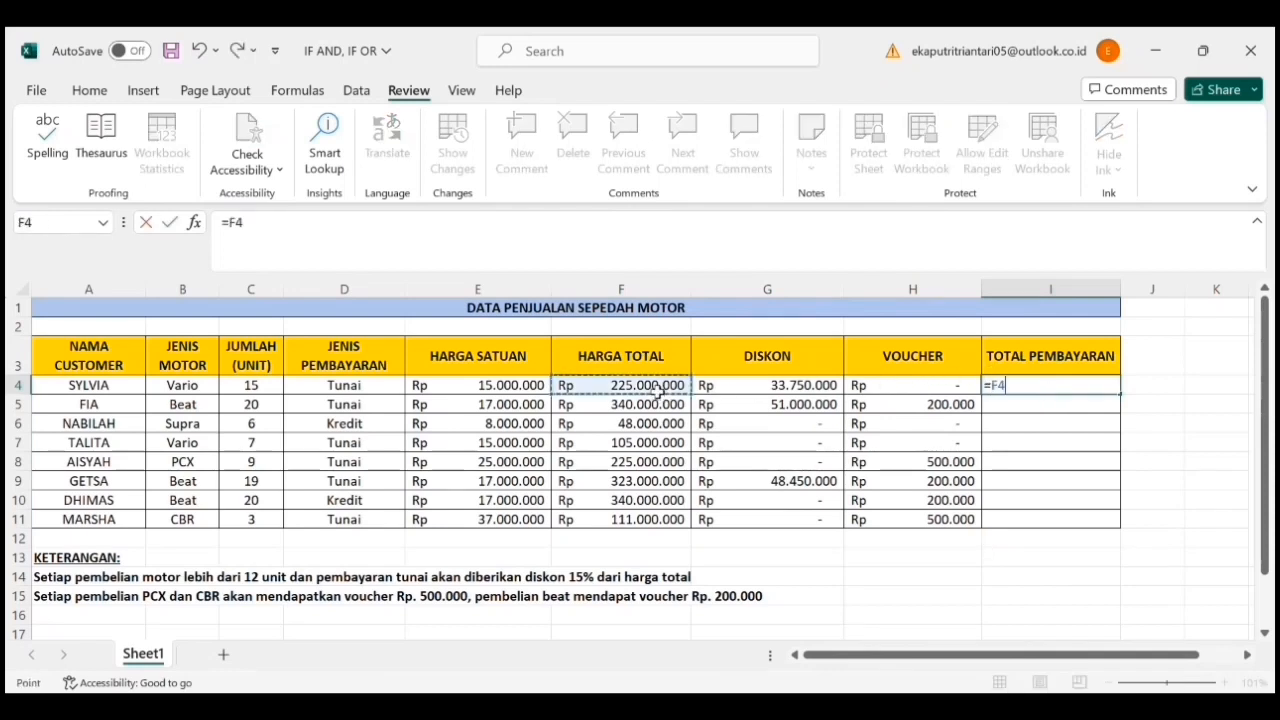
{"action": "type", "text": "-"}
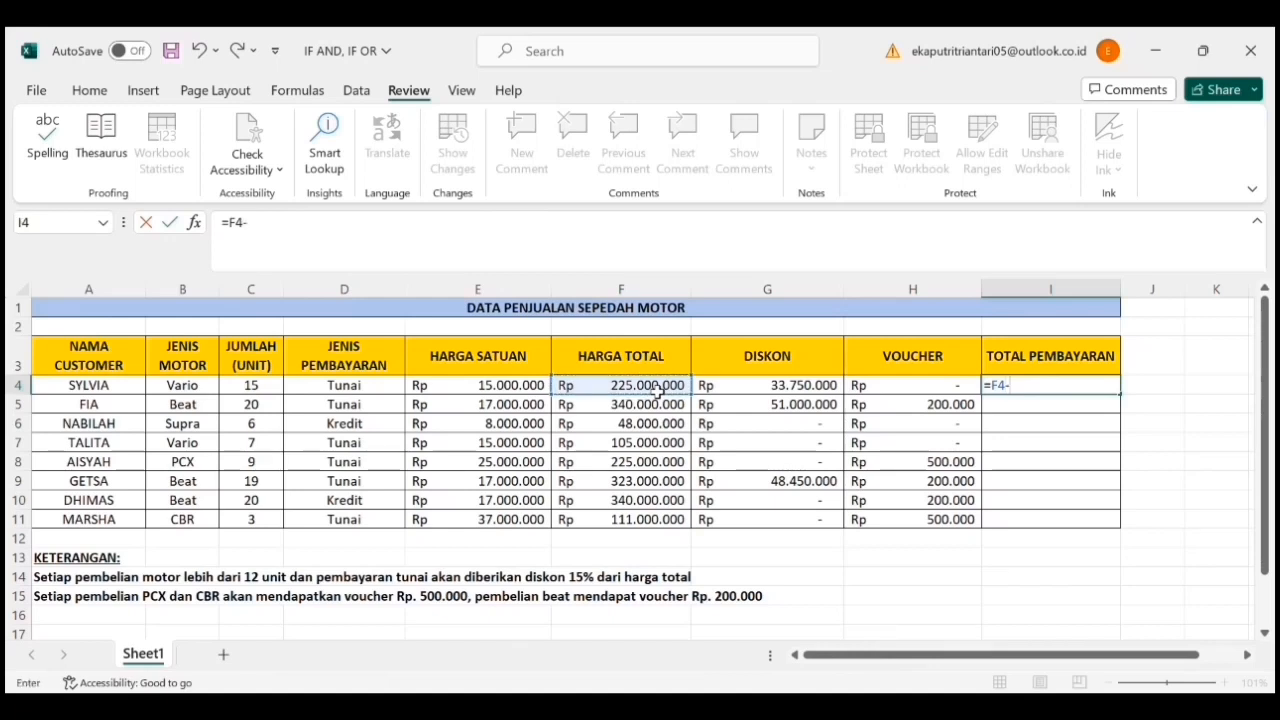
{"action": "left_click", "coordinate": [747, 389]}
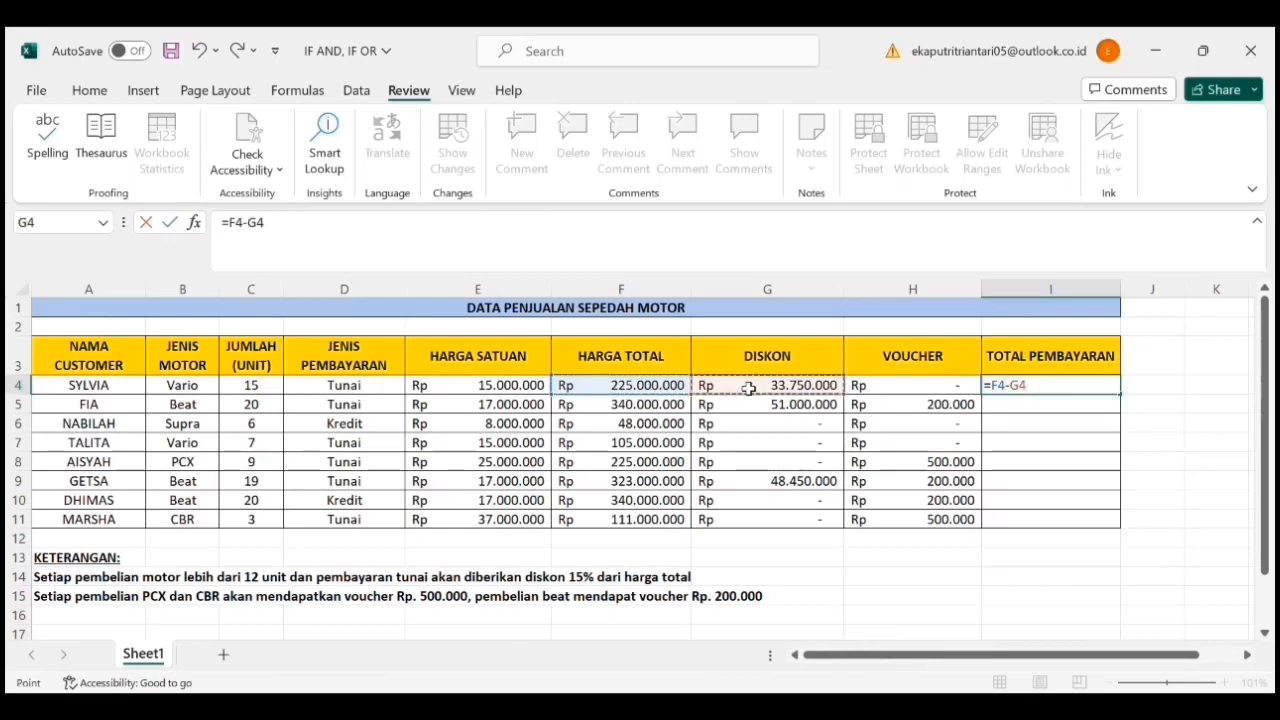
{"action": "key", "text": "Return"}
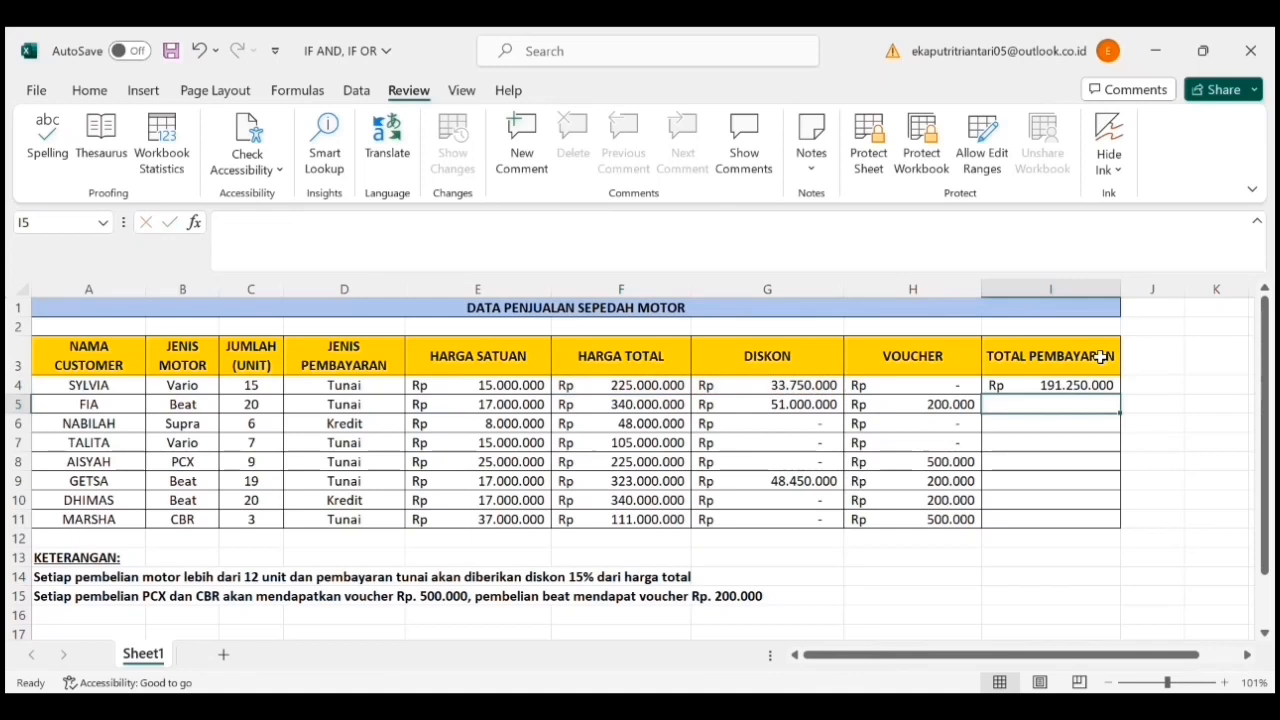
- Fill the TOTAL PEMBAYARAN formula from I4 down through I11
{"action": "left_click", "coordinate": [1110, 386]}
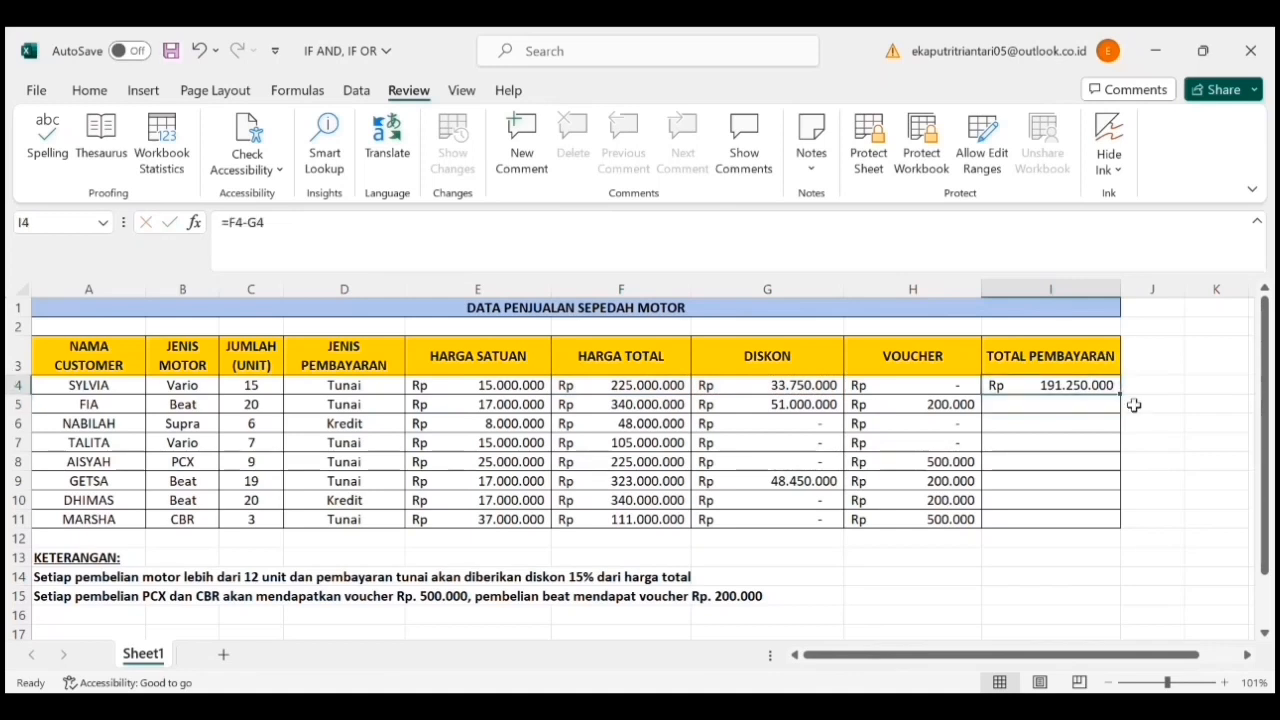
{"action": "left_click_drag", "start_coordinate": [1122, 395], "coordinate": [1118, 528]}
{"action": "left_click", "coordinate": [1078, 567]}
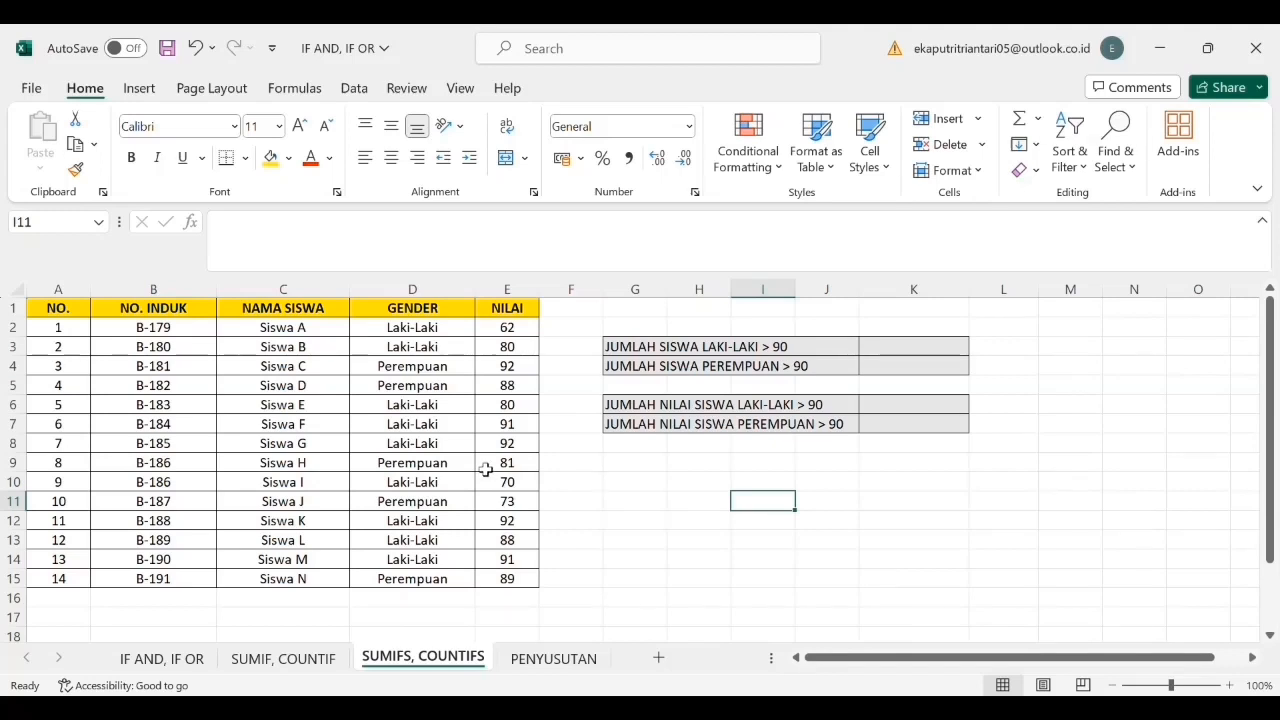
{"action": "left_click", "coordinate": [203, 318]}
{"action": "left_click", "coordinate": [263, 326]}
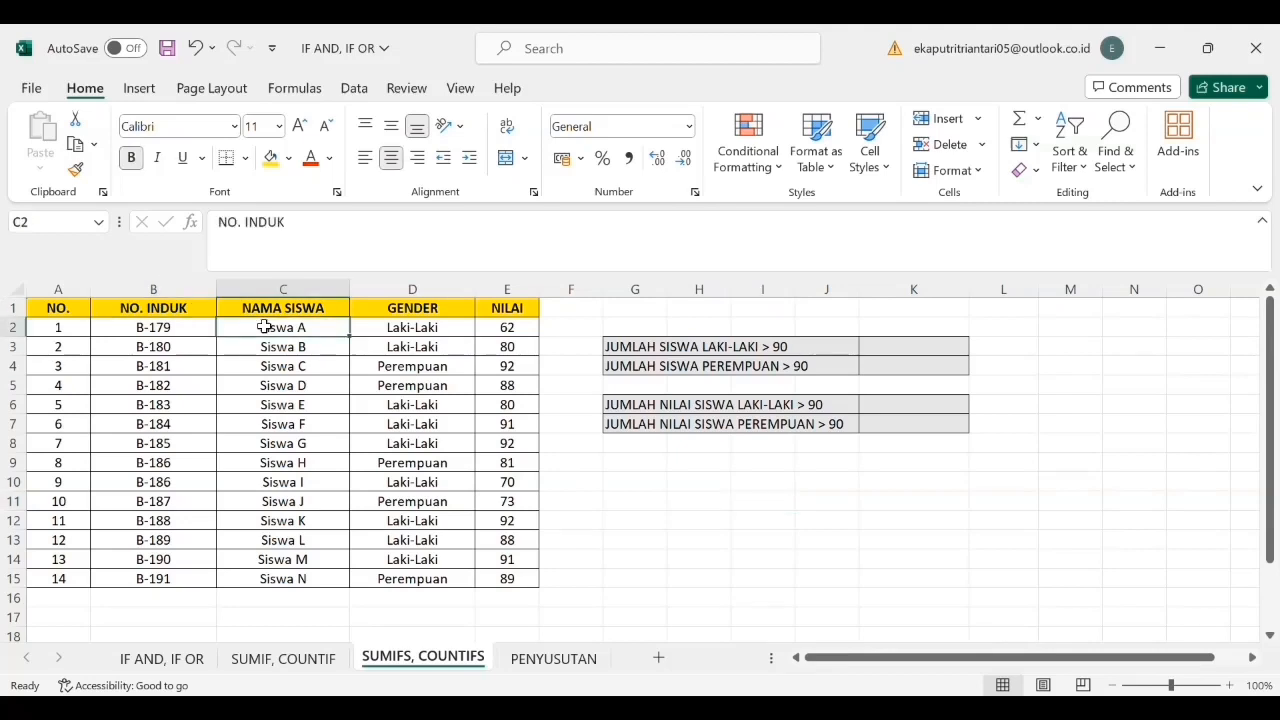
{"action": "left_click", "coordinate": [370, 327]}
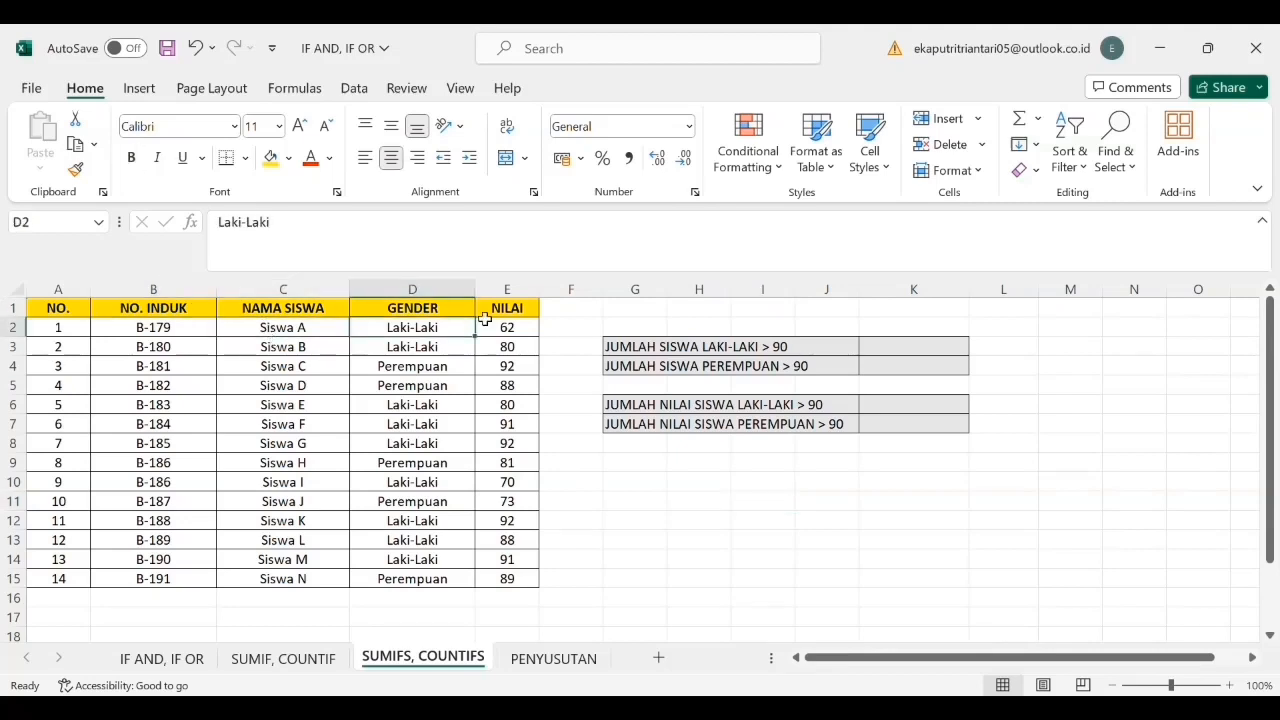
{"action": "left_click", "coordinate": [487, 315]}
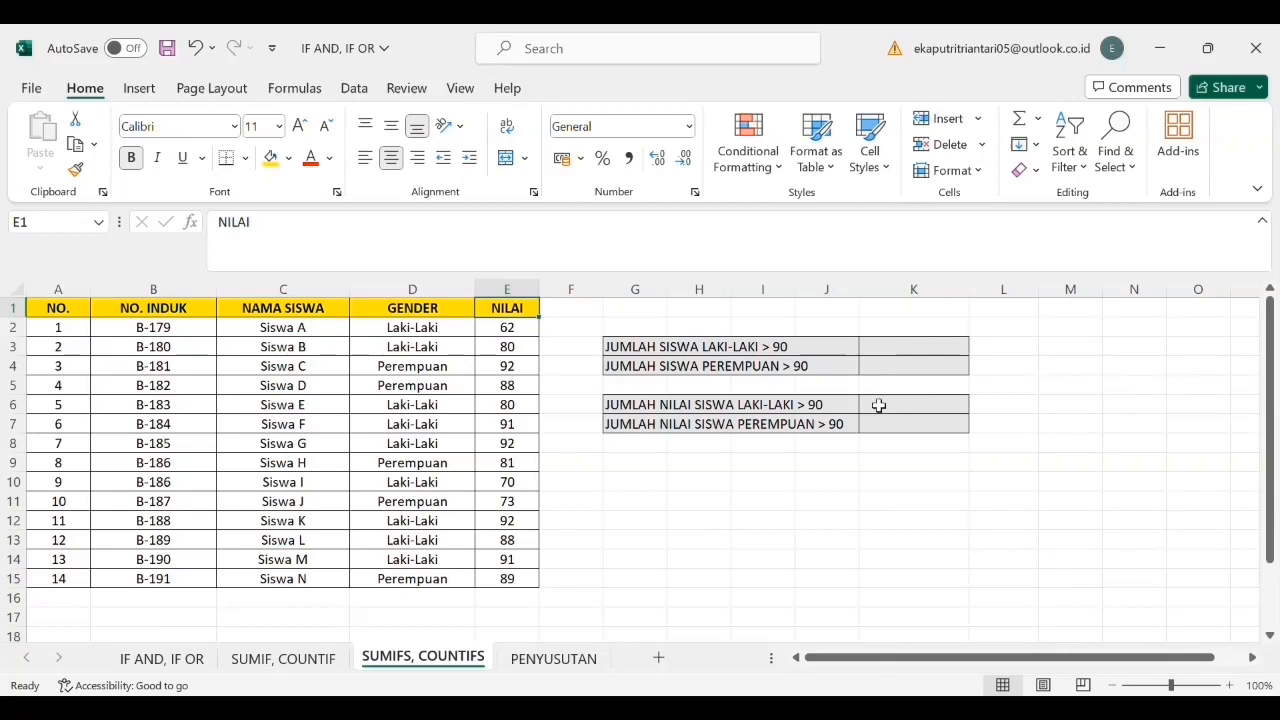
- Begin a COUNTIFS formula in K3 with the GENDER range D2:D15 and the criterion "LAKI-LAKI"
{"action": "left_click", "coordinate": [889, 353]}
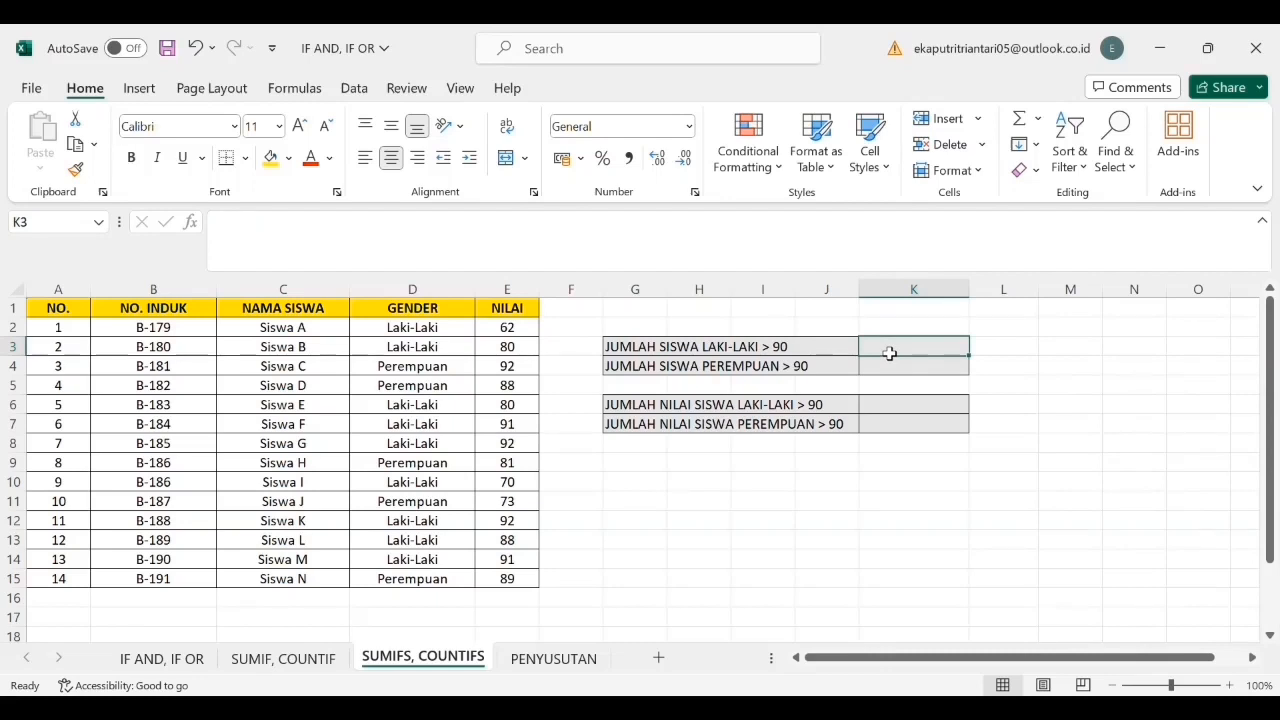
{"action": "type", "text": "=C"}
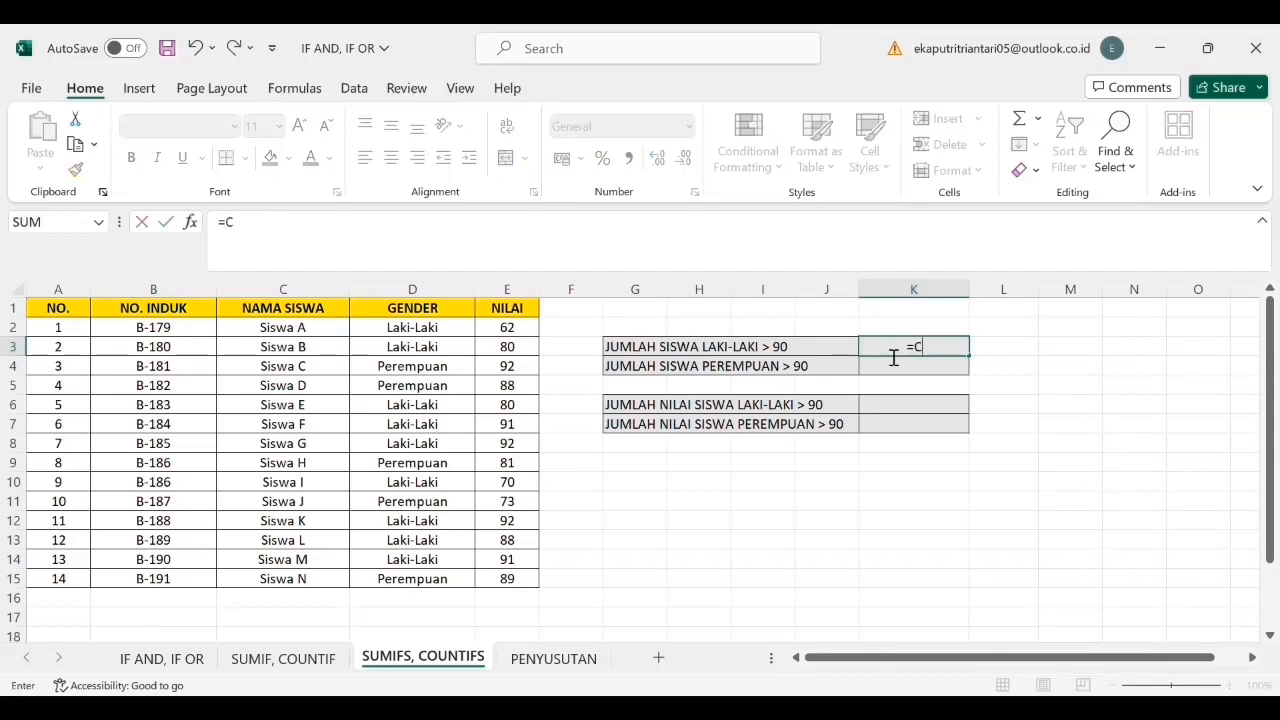
{"action": "type", "text": "OUNTIFS("}
{"action": "left_click", "coordinate": [446, 330]}
{"action": "left_click_drag", "start_coordinate": [446, 330], "coordinate": [420, 580]}
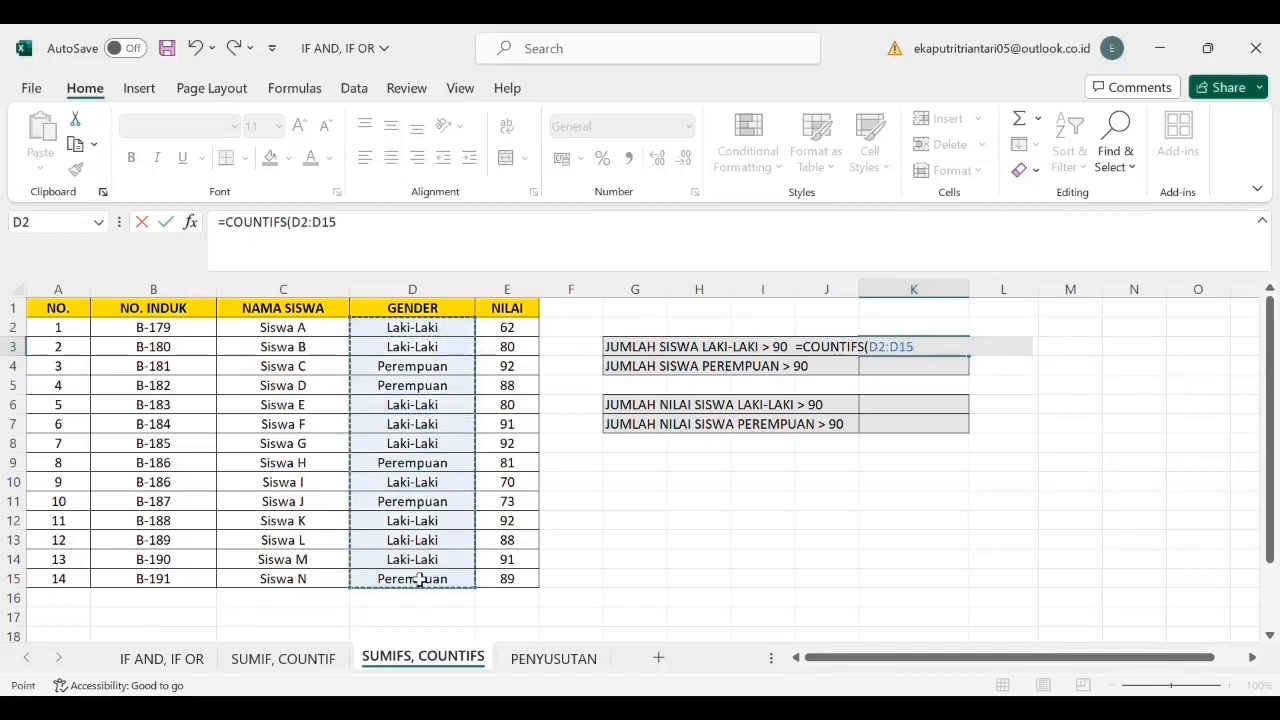
{"action": "type", "text": ";"}
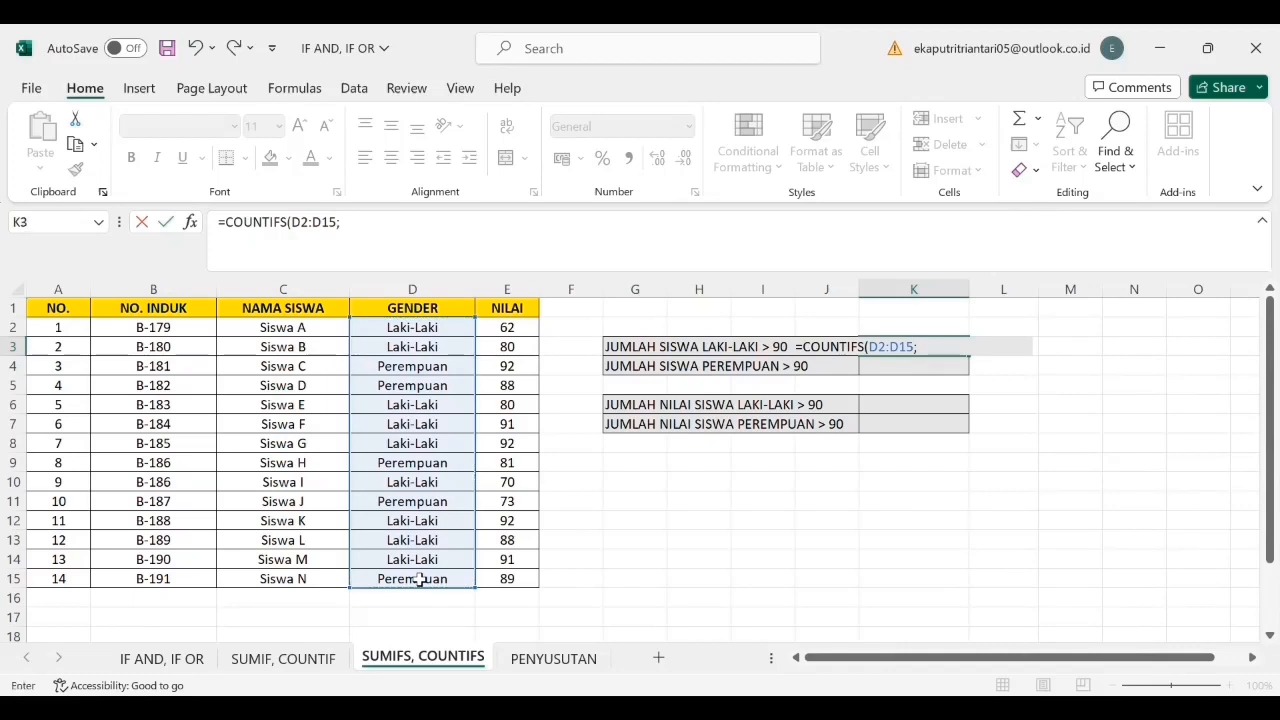
{"action": "type", "text": "\"LAKI-LAKI\";"}
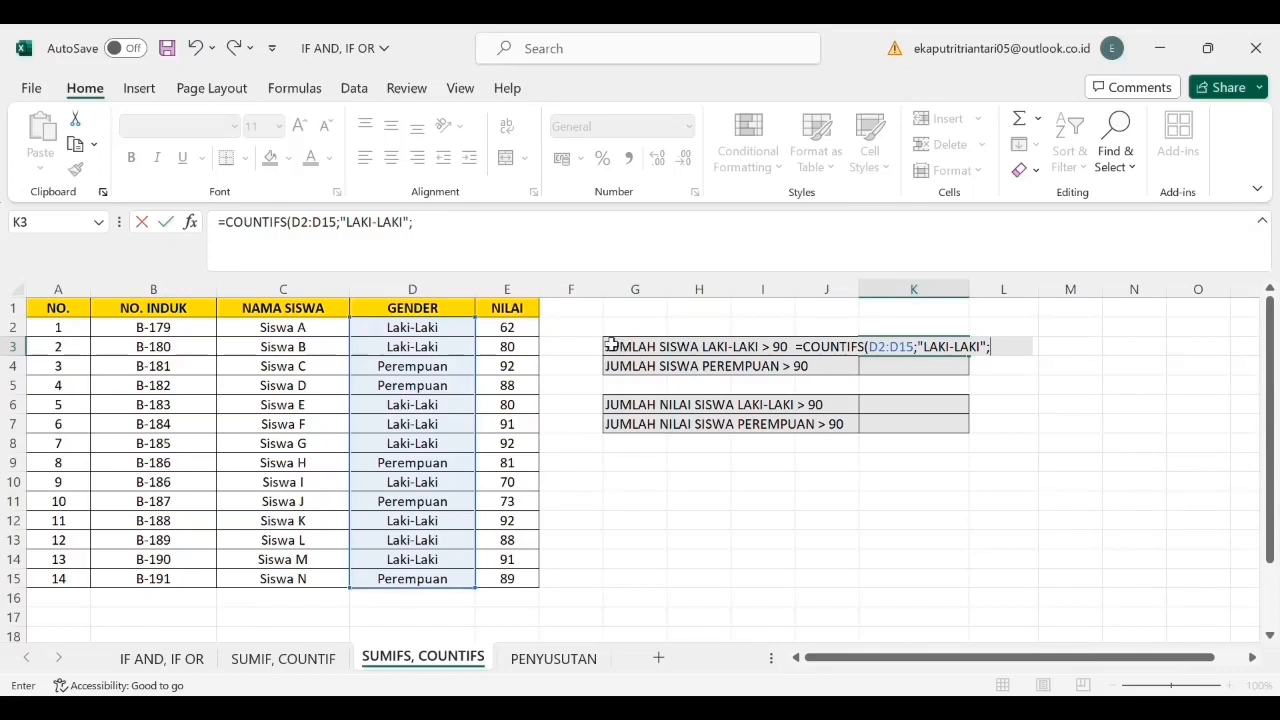
- Add the NILAI range E2:E15 with the criterion ">90" to the K3 COUNTIFS formula and commit it
{"action": "left_click_drag", "start_coordinate": [527, 331], "coordinate": [521, 580]}
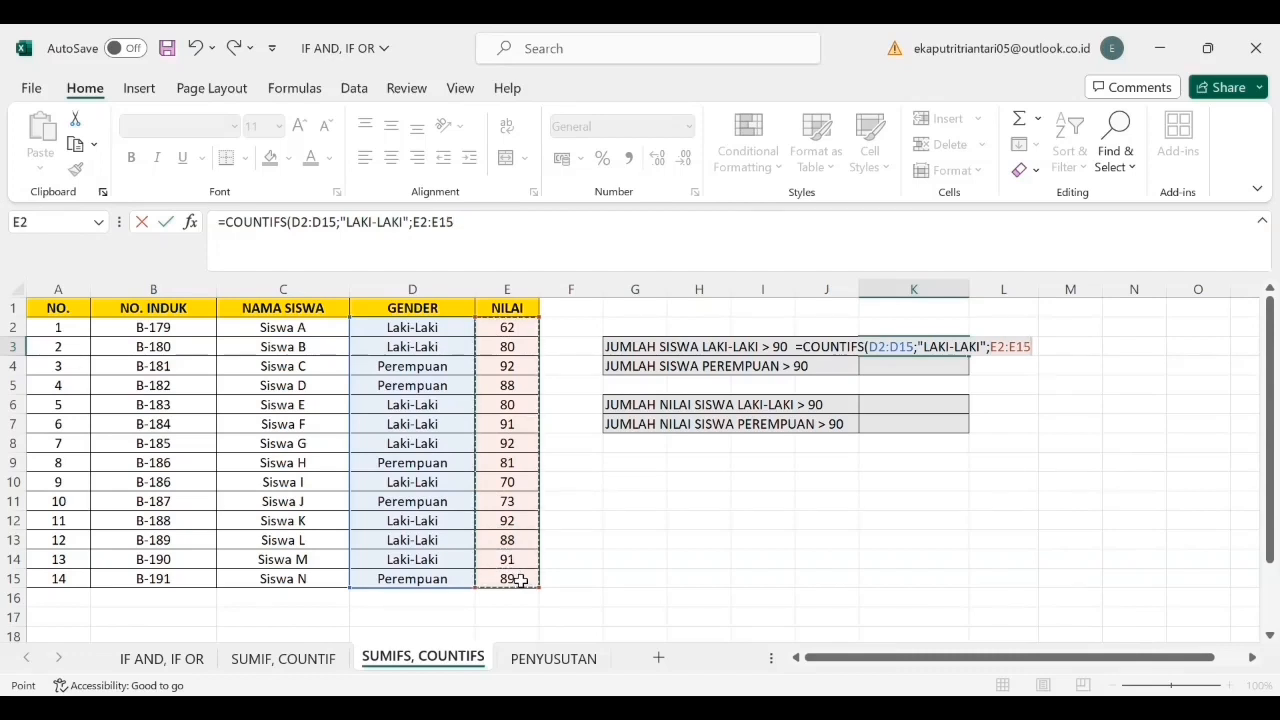
{"action": "type", "text": ";"}
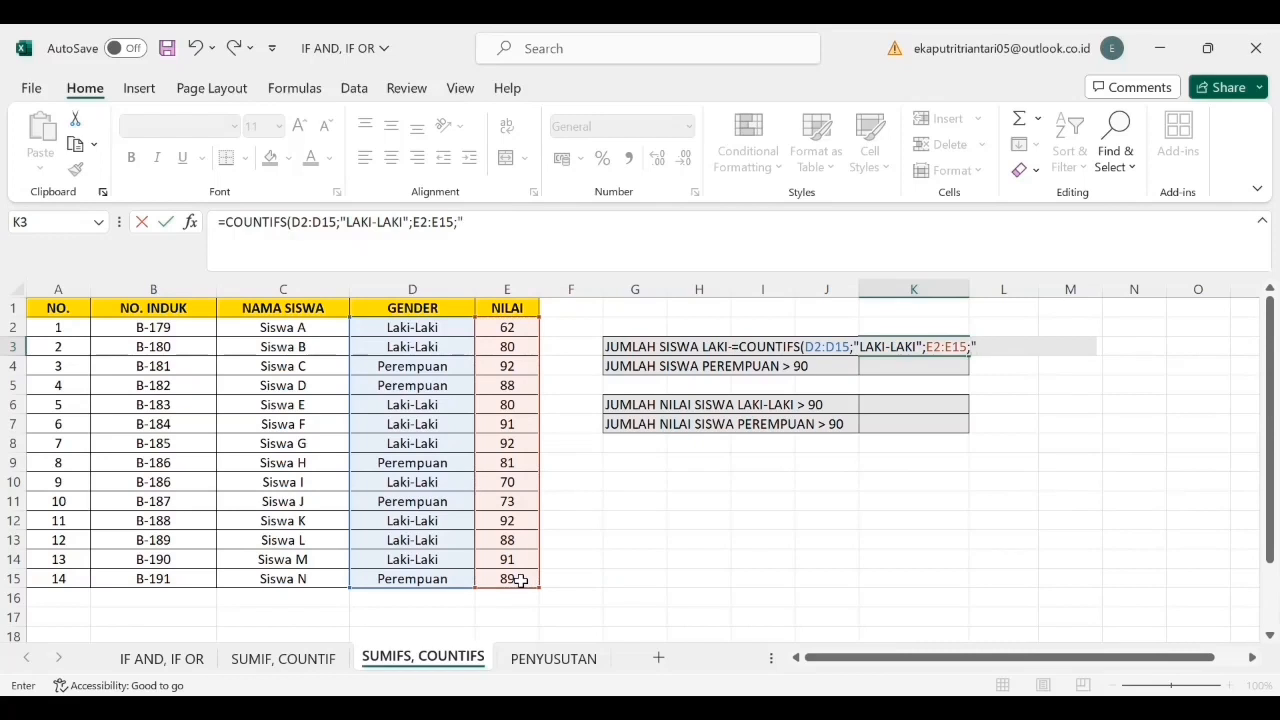
{"action": "type", "text": "\">90\")"}
{"action": "key", "text": "Return"}
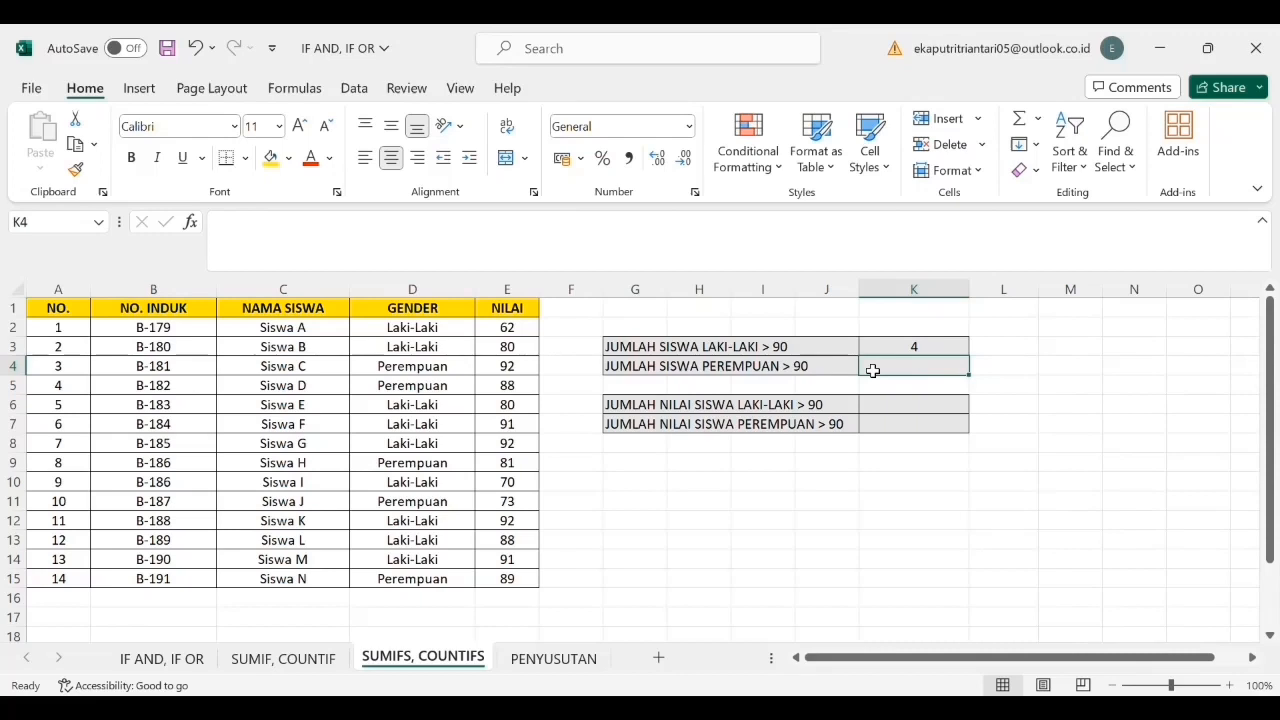
- Begin a COUNTIFS formula in K4 with the GENDER range D2:D15 and the criterion "PEREMPUAN"
{"action": "type", "text": "=COUNTI"}
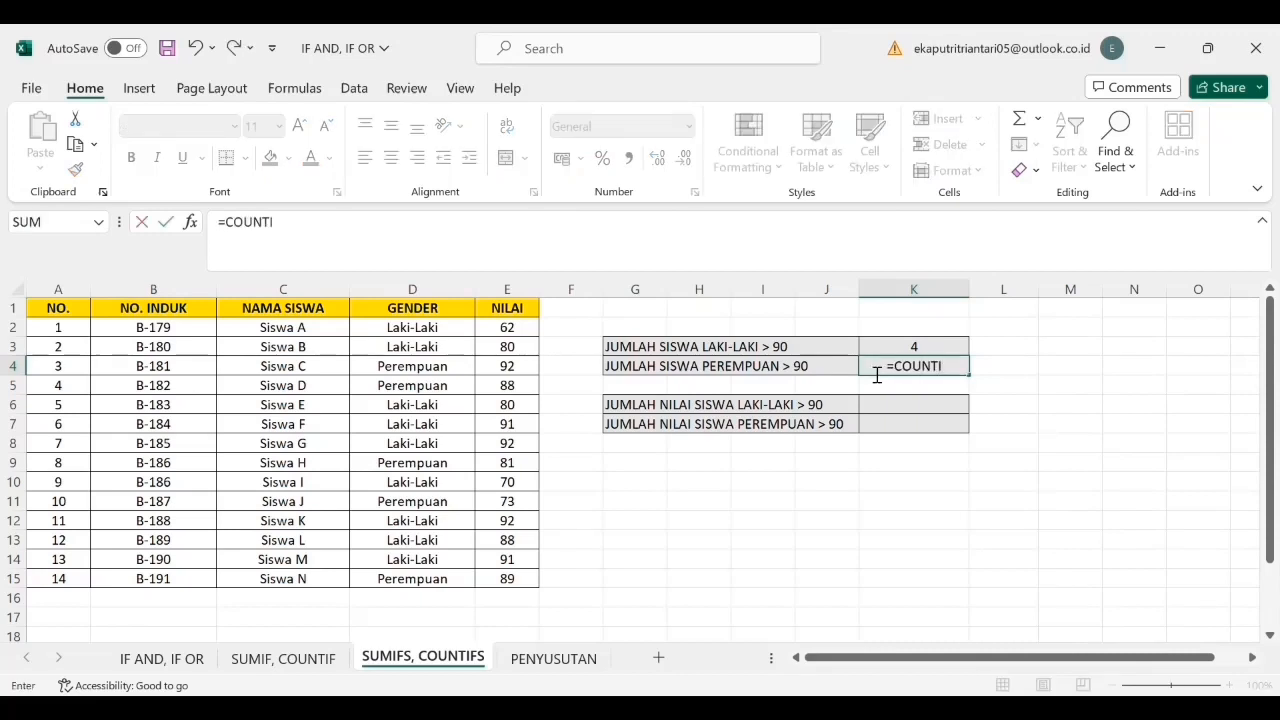
{"action": "type", "text": "FS("}
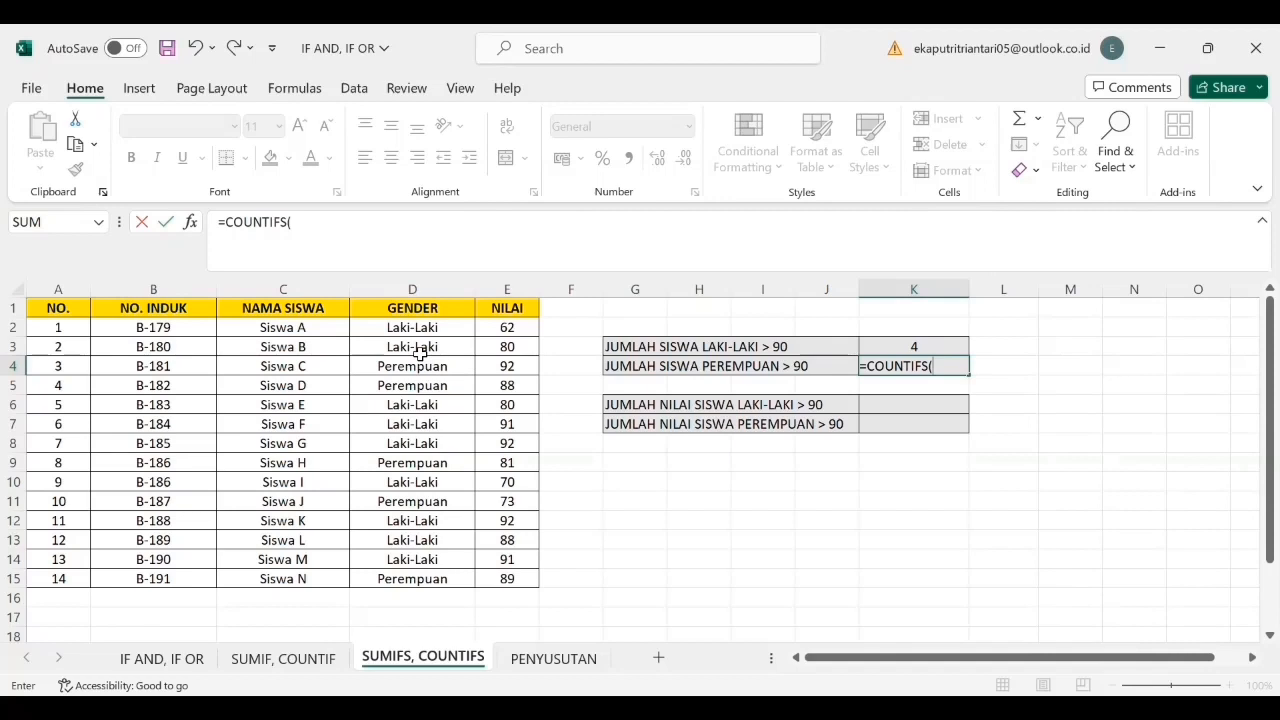
{"action": "left_click_drag", "start_coordinate": [441, 330], "coordinate": [442, 580]}
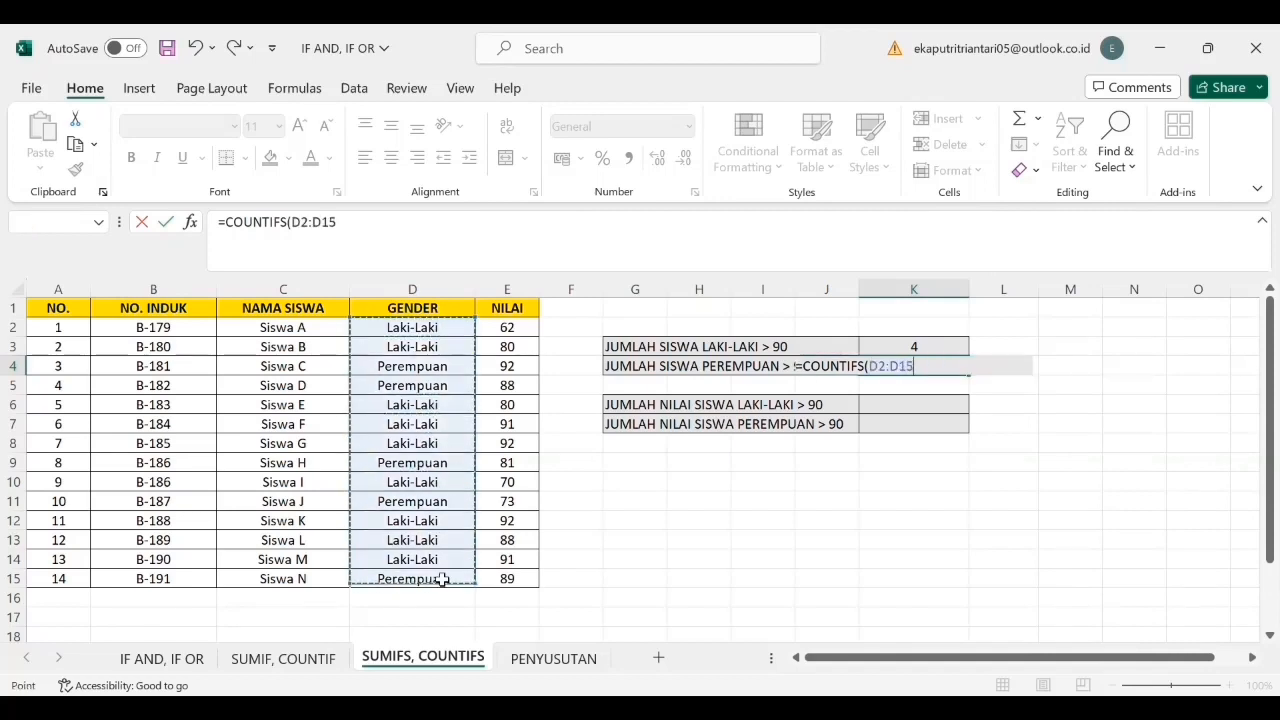
{"action": "type", "text": ";"}
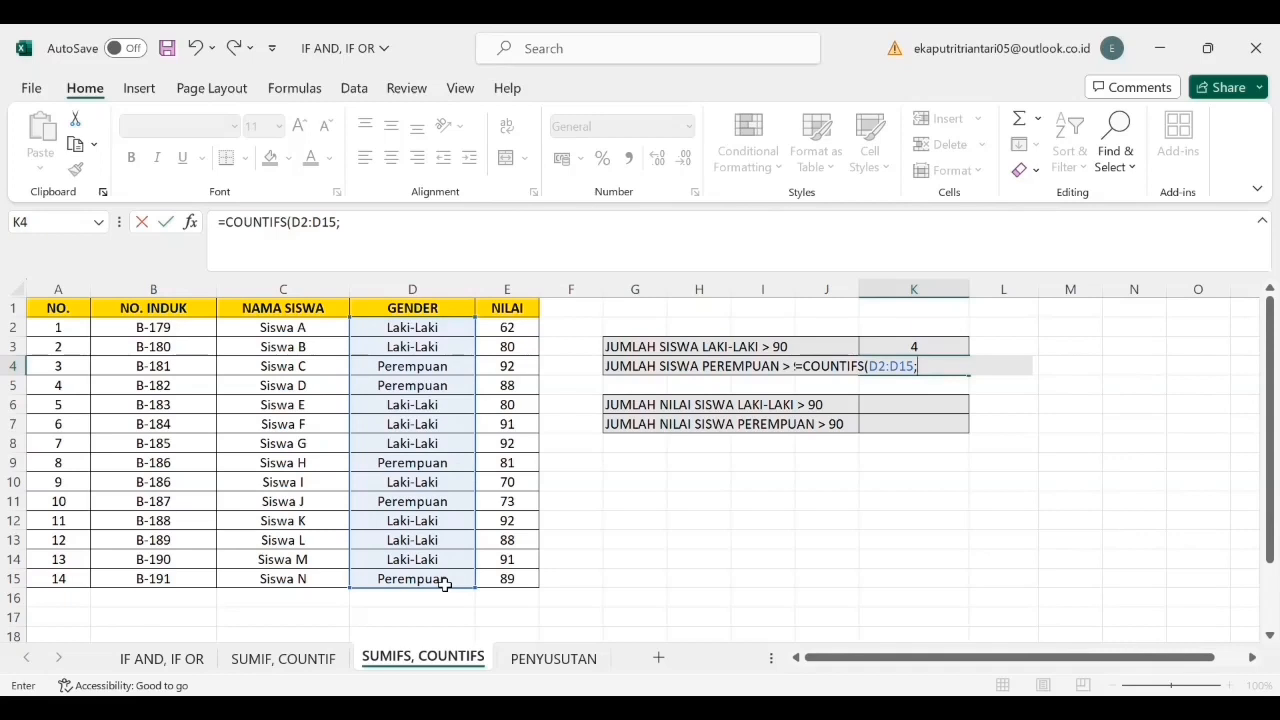
{"action": "type", "text": "\"PEREMPUAN"}
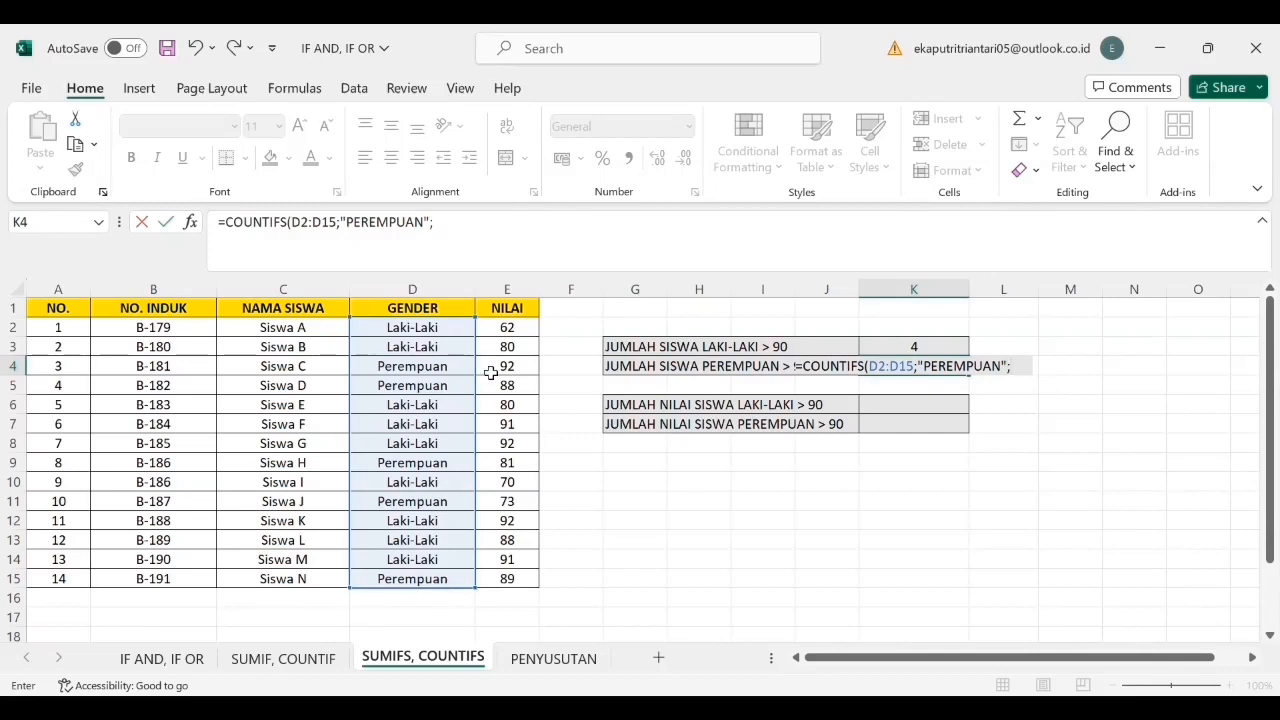
{"action": "type", "text": "\";"}
- Add the NILAI range E2:E15 with the criterion ">90" to the K4 COUNTIFS formula and commit it
{"action": "left_click_drag", "start_coordinate": [522, 327], "coordinate": [530, 580]}
{"action": "type", "text": ";"}
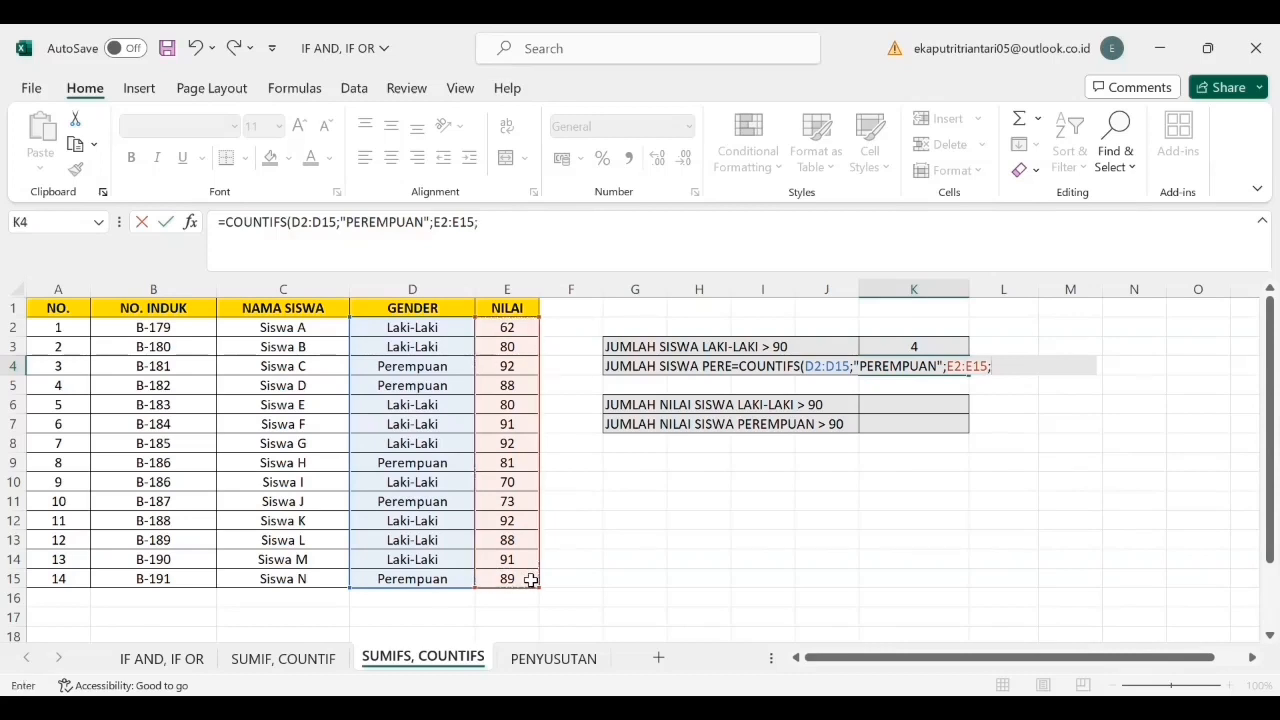
{"action": "type", "text": "\">90\")"}
{"action": "key", "text": "Return"}
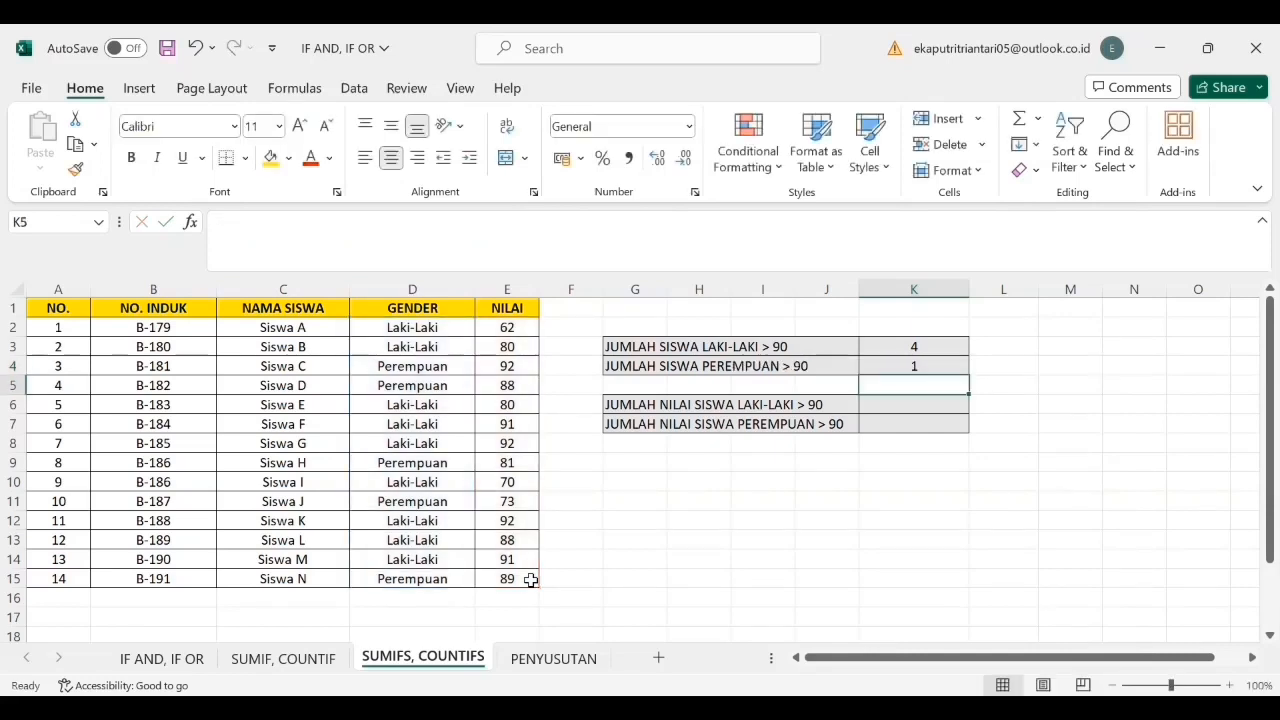
- Begin a SUMIFS formula in K6 with the NILAI sum range E2:E15, the GENDER range D2:D15 and the criterion "LAKI-LAKI"
{"action": "left_click", "coordinate": [922, 411]}
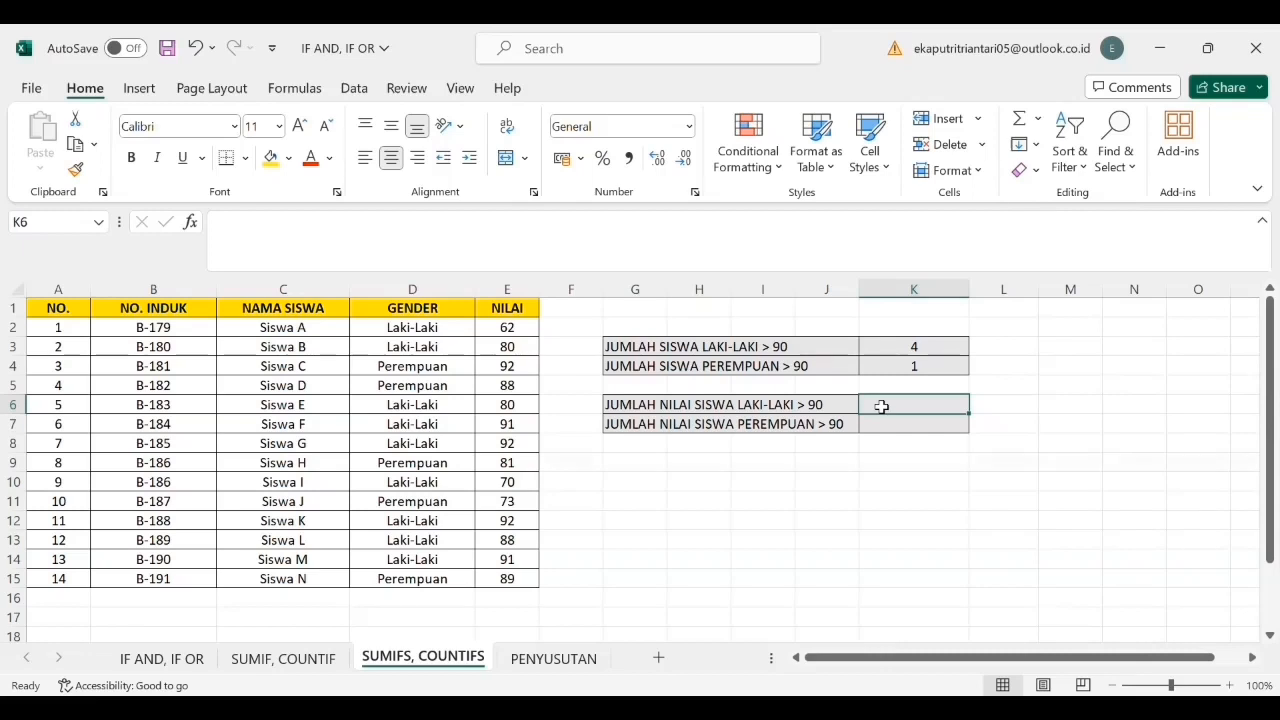
{"action": "type", "text": "=SUM"}
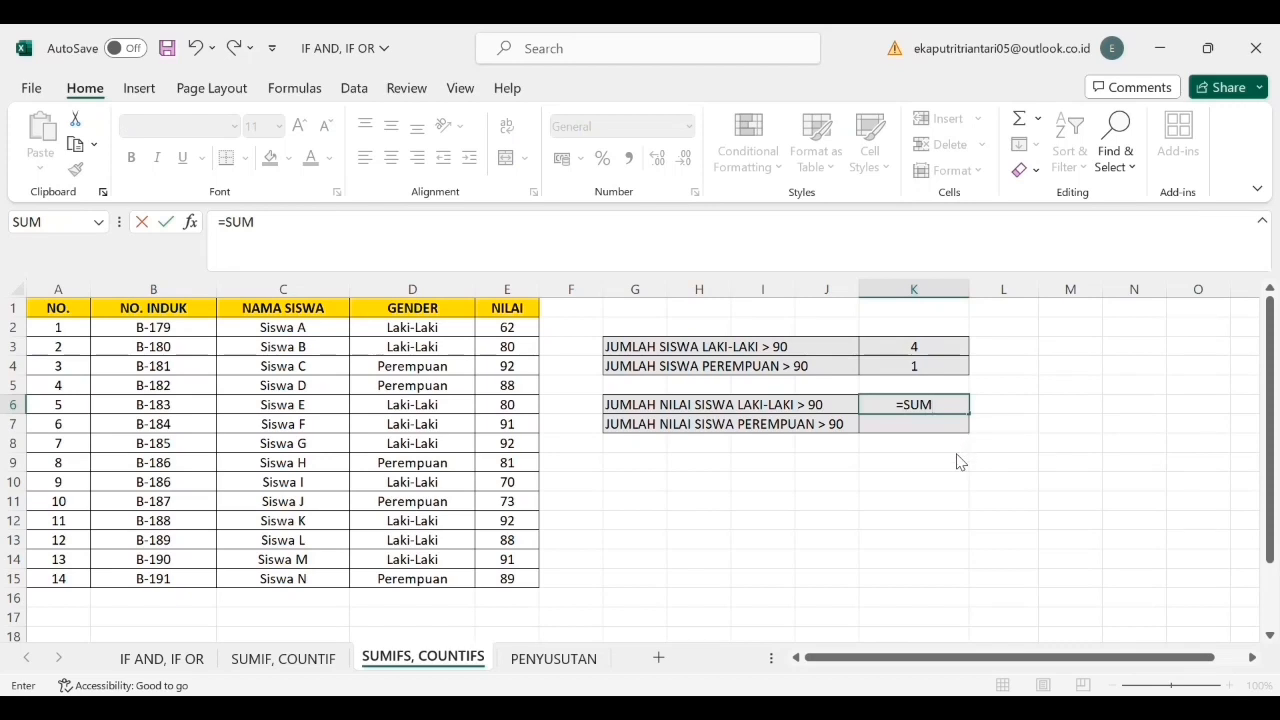
{"action": "type", "text": "IFS("}
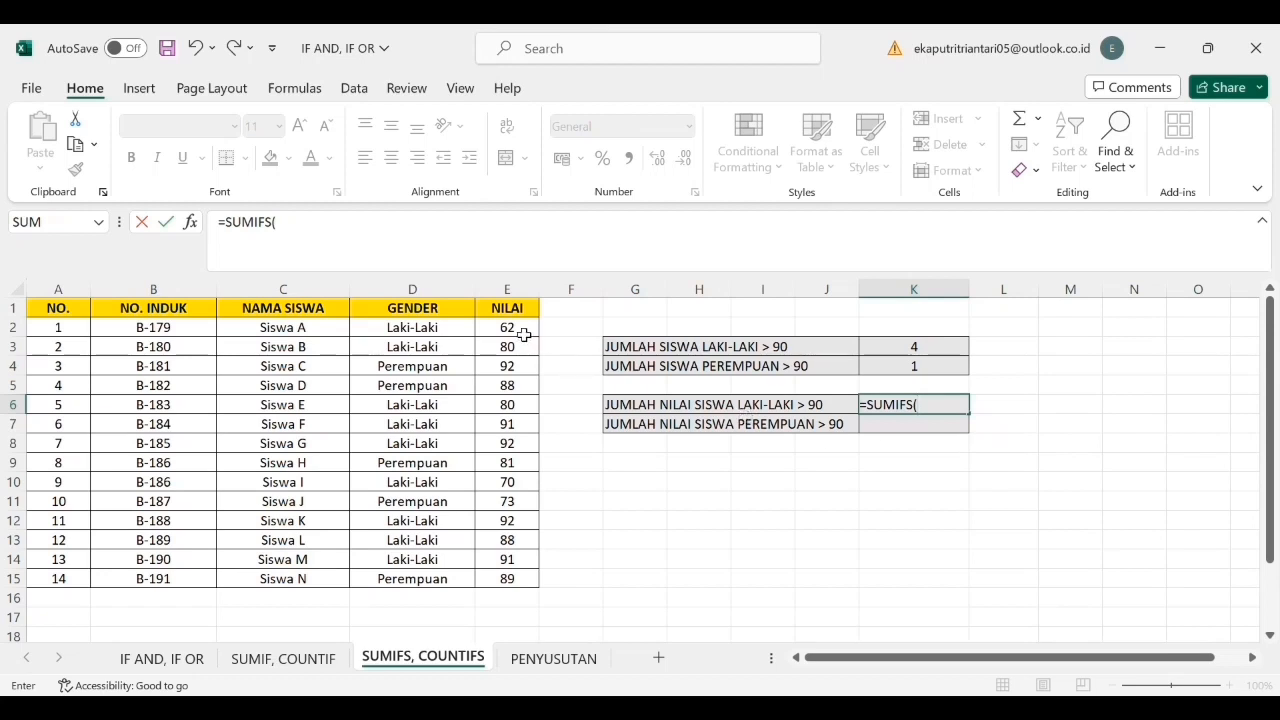
{"action": "left_click_drag", "start_coordinate": [526, 334], "coordinate": [528, 579]}
{"action": "type", "text": ";"}
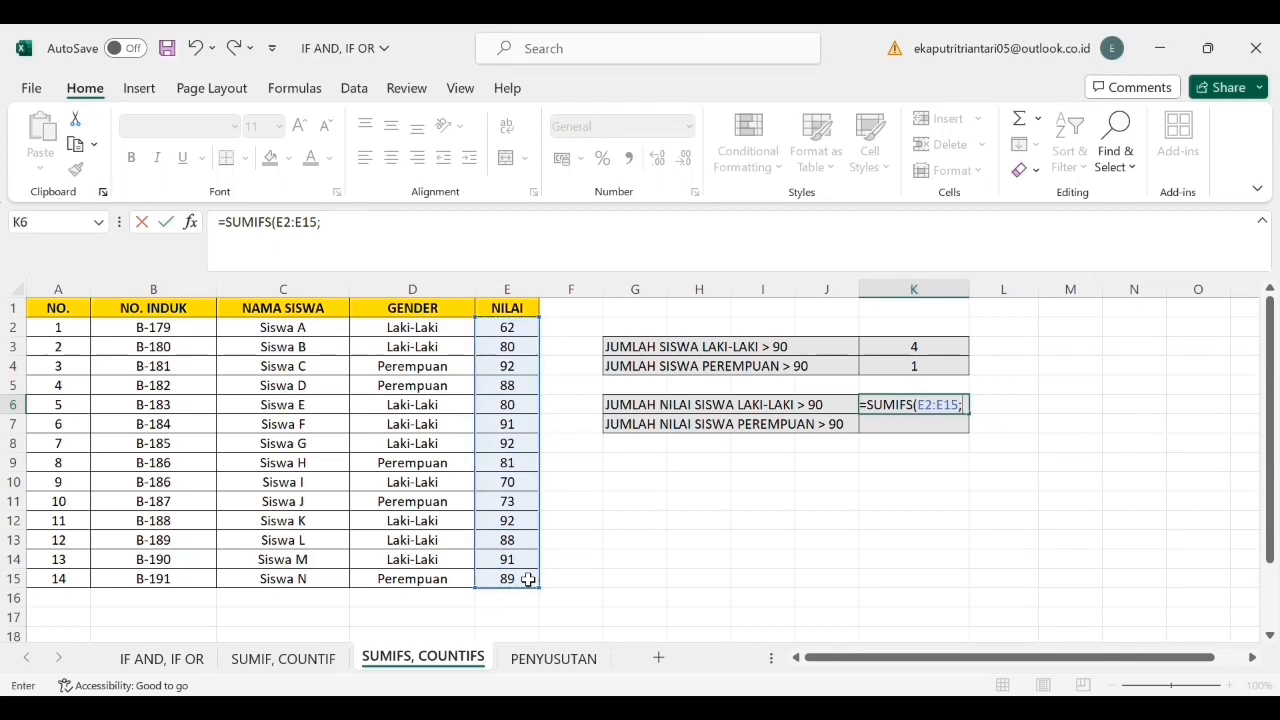
{"action": "left_click_drag", "start_coordinate": [445, 330], "coordinate": [437, 580]}
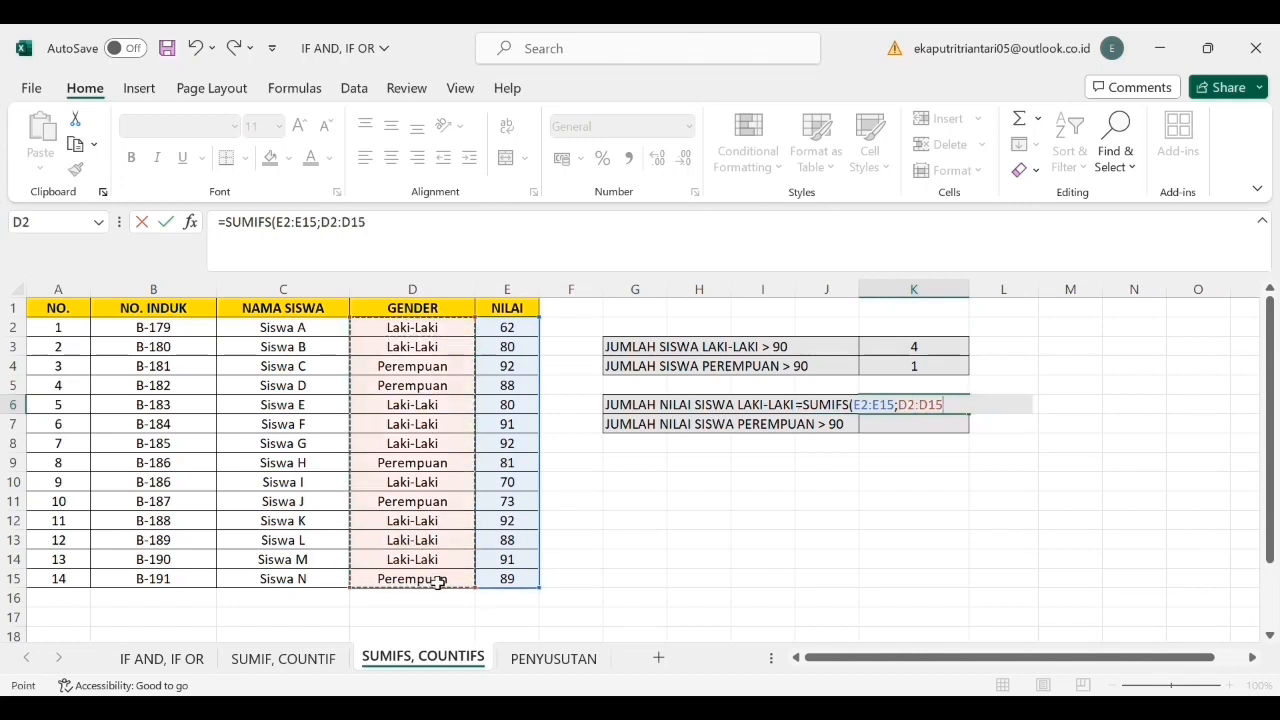
{"action": "type", "text": ";"}
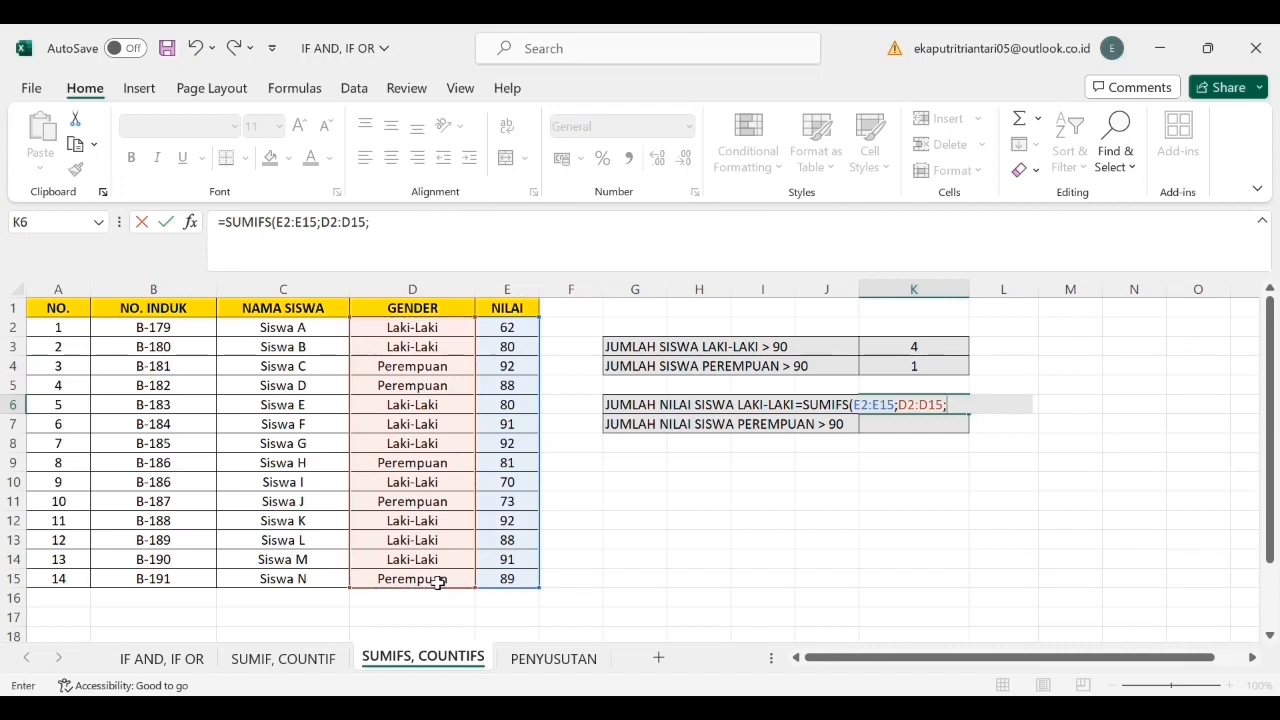
{"action": "type", "text": "\"LAKI"}
{"action": "type", "text": "-LAKI\";"}
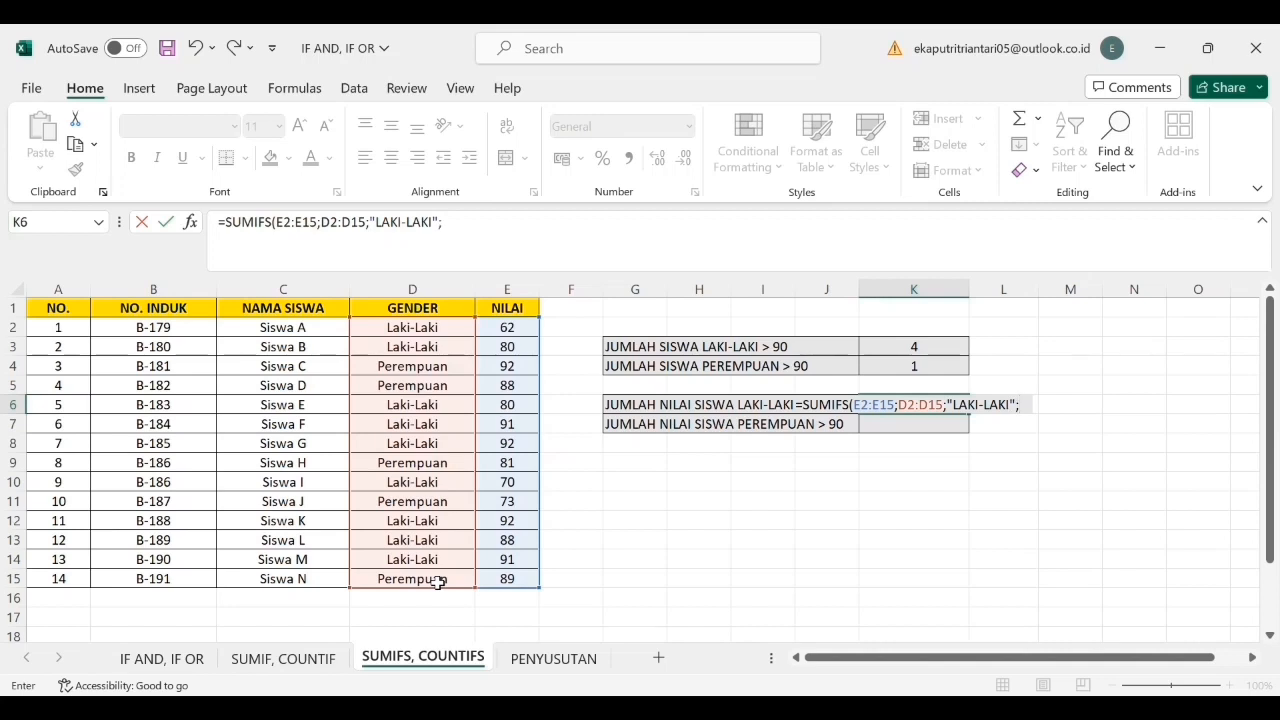
- Add the NILAI range E2:E15 with the criterion ">90" to the K6 SUMIFS formula and commit it
{"action": "left_click", "coordinate": [515, 333]}
{"action": "left_click_drag", "start_coordinate": [515, 333], "coordinate": [512, 582]}
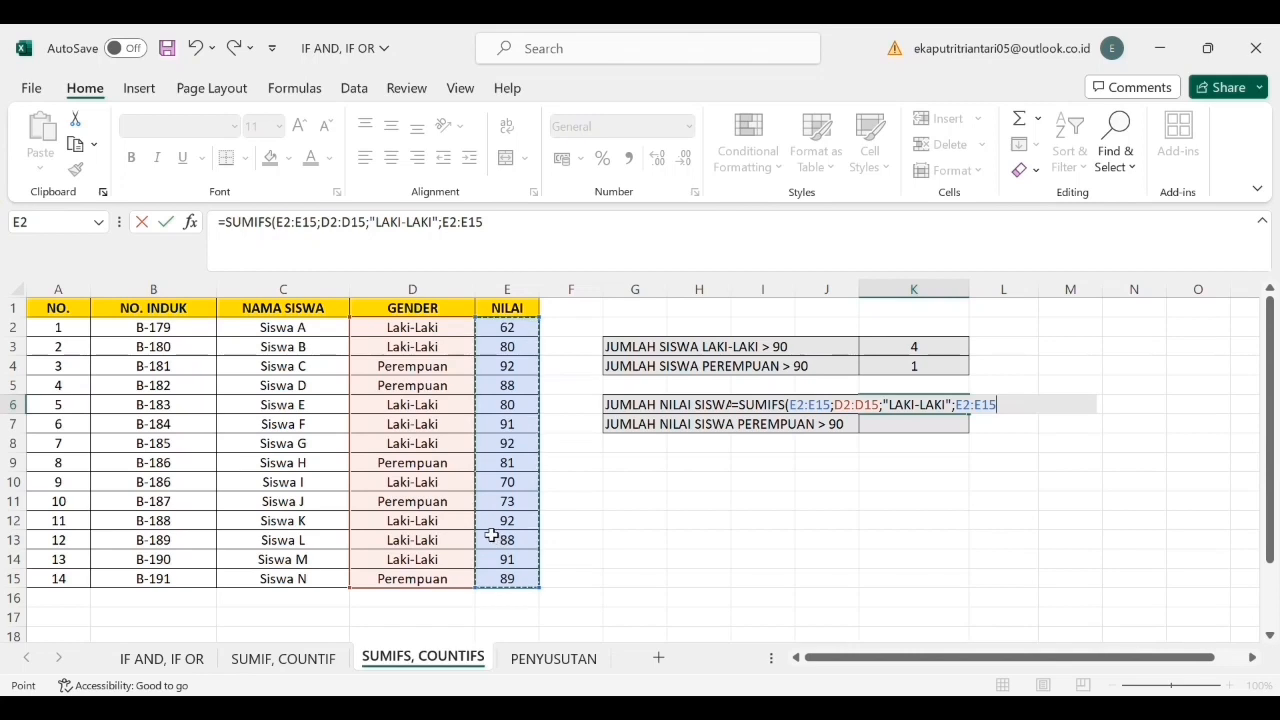
{"action": "type", "text": ";"}
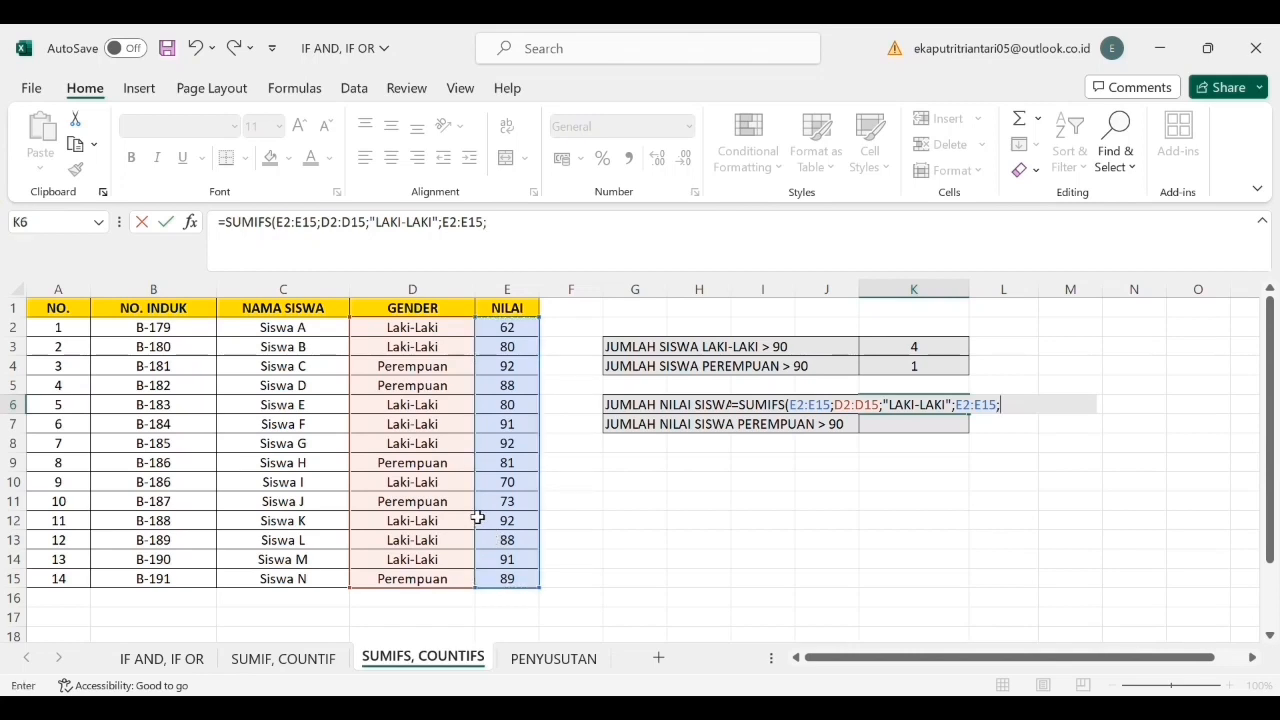
{"action": "type", "text": "\">90\")"}
{"action": "key", "text": "Return"}
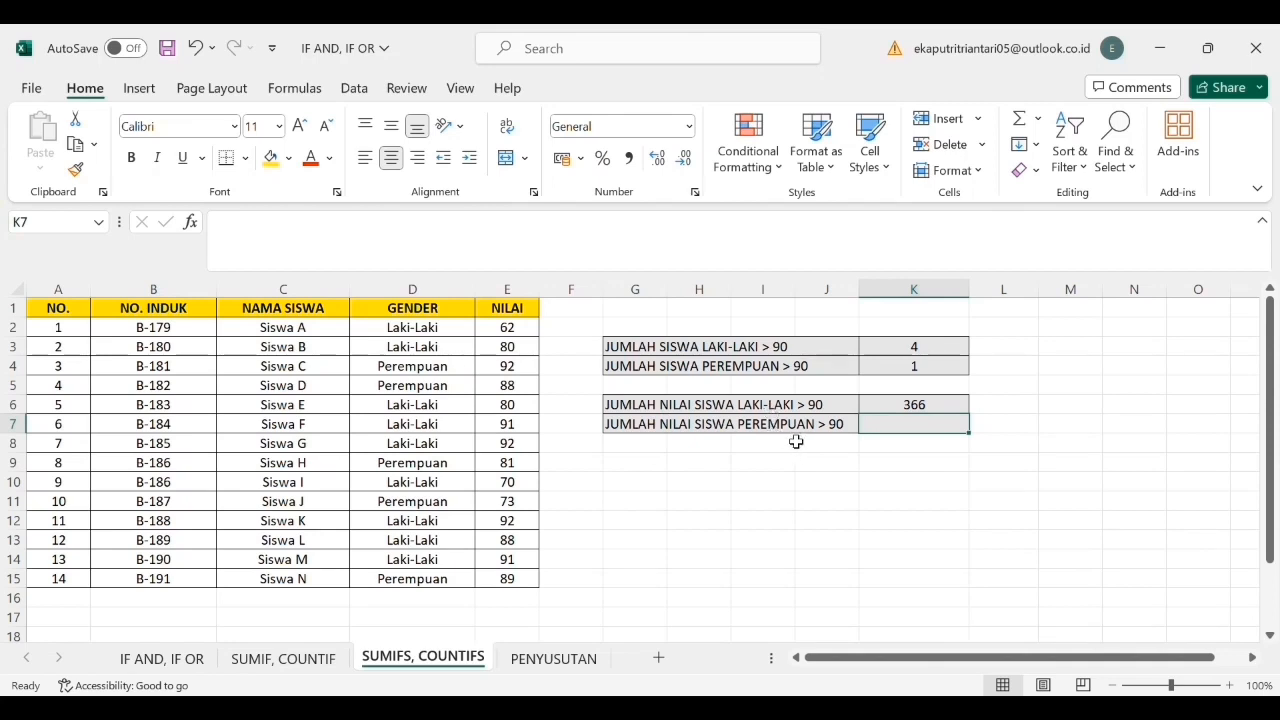
- Begin a SUMIFS formula in K7 with the NILAI sum range E2:E15, the GENDER range D2:D15 and the criterion "PEREMPUAN"
{"action": "type", "text": "="}
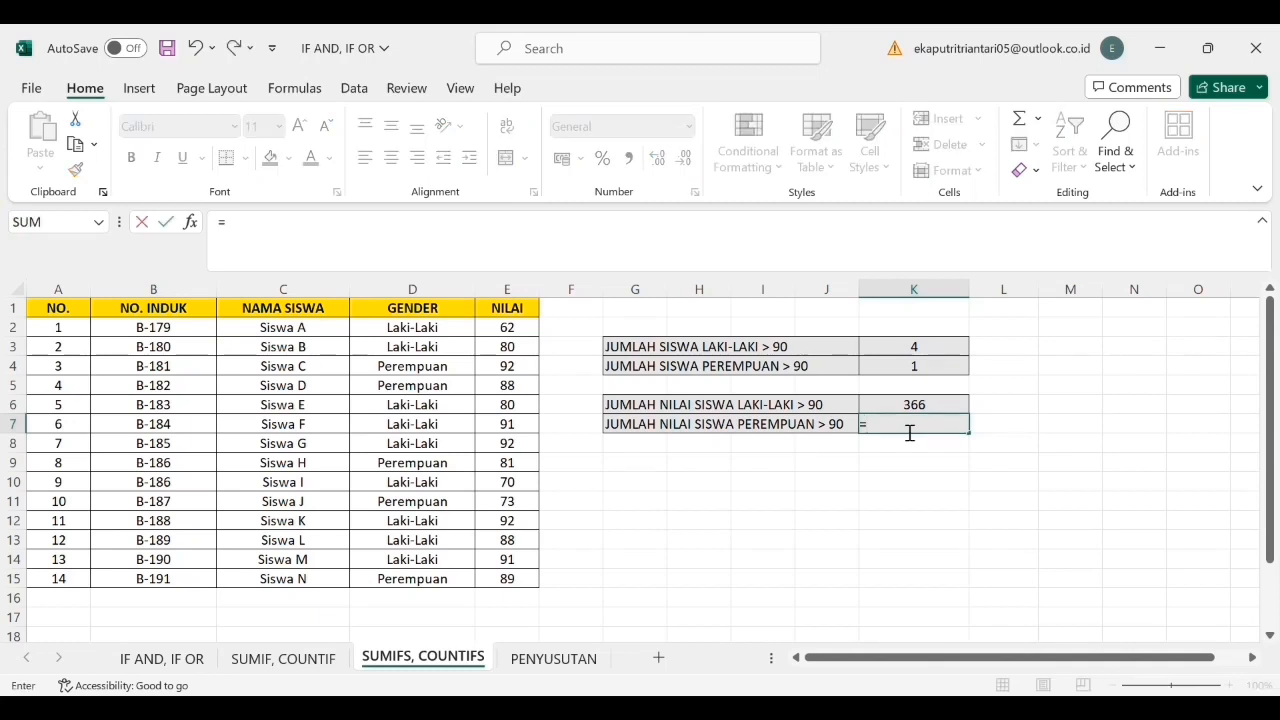
{"action": "type", "text": "SUMIFS("}
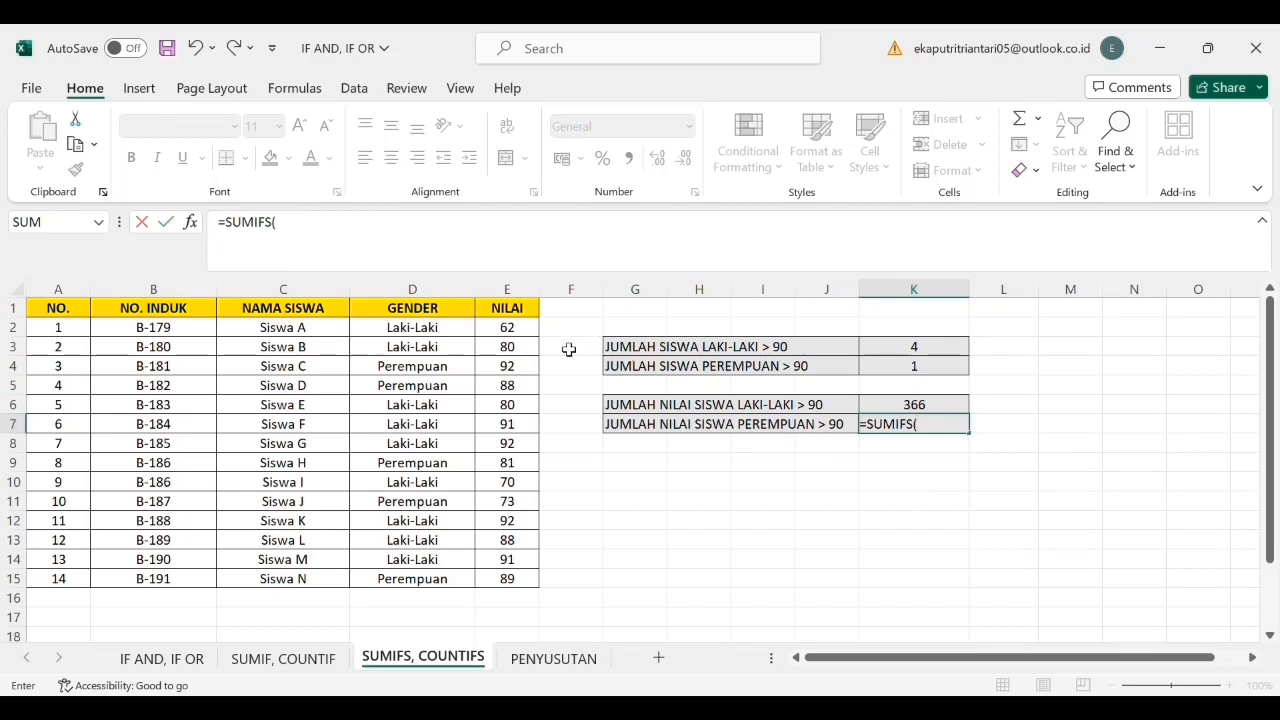
{"action": "left_click", "coordinate": [519, 332]}
{"action": "left_click_drag", "start_coordinate": [519, 338], "coordinate": [519, 581]}
{"action": "type", "text": ";"}
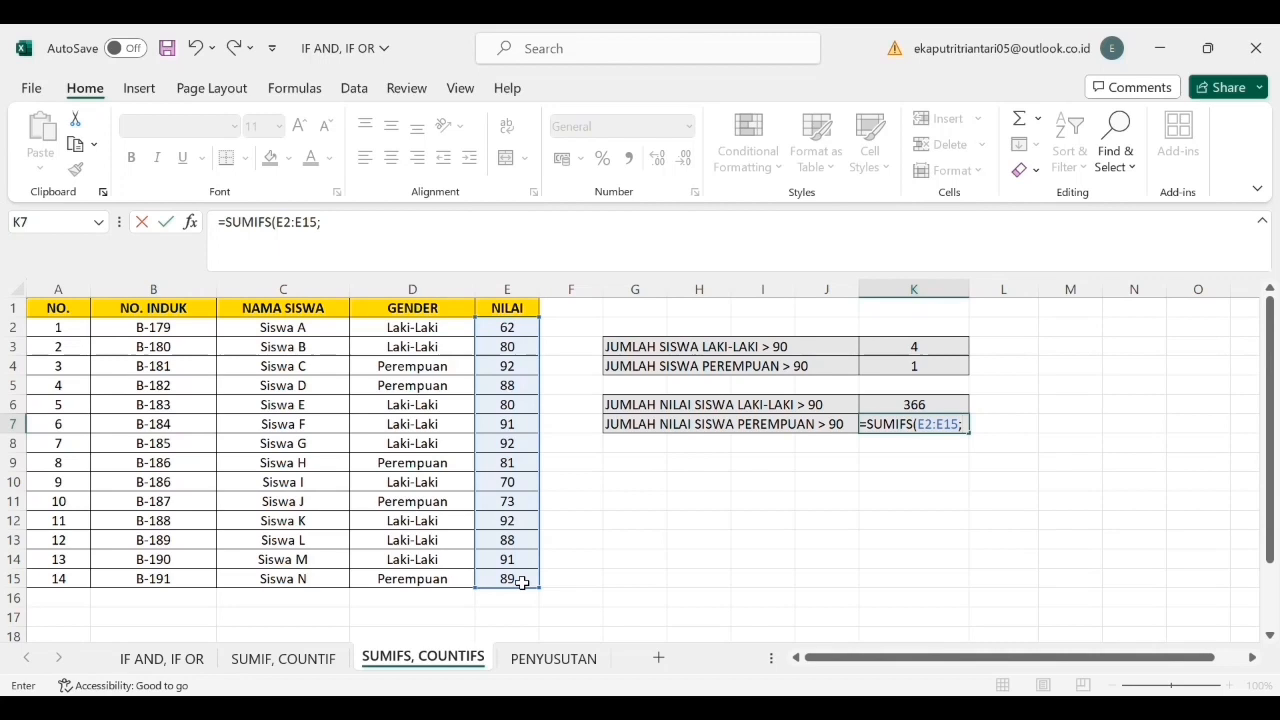
{"action": "left_click_drag", "start_coordinate": [438, 335], "coordinate": [429, 578]}
{"action": "type", "text": ";\"PEREMPUAN"}
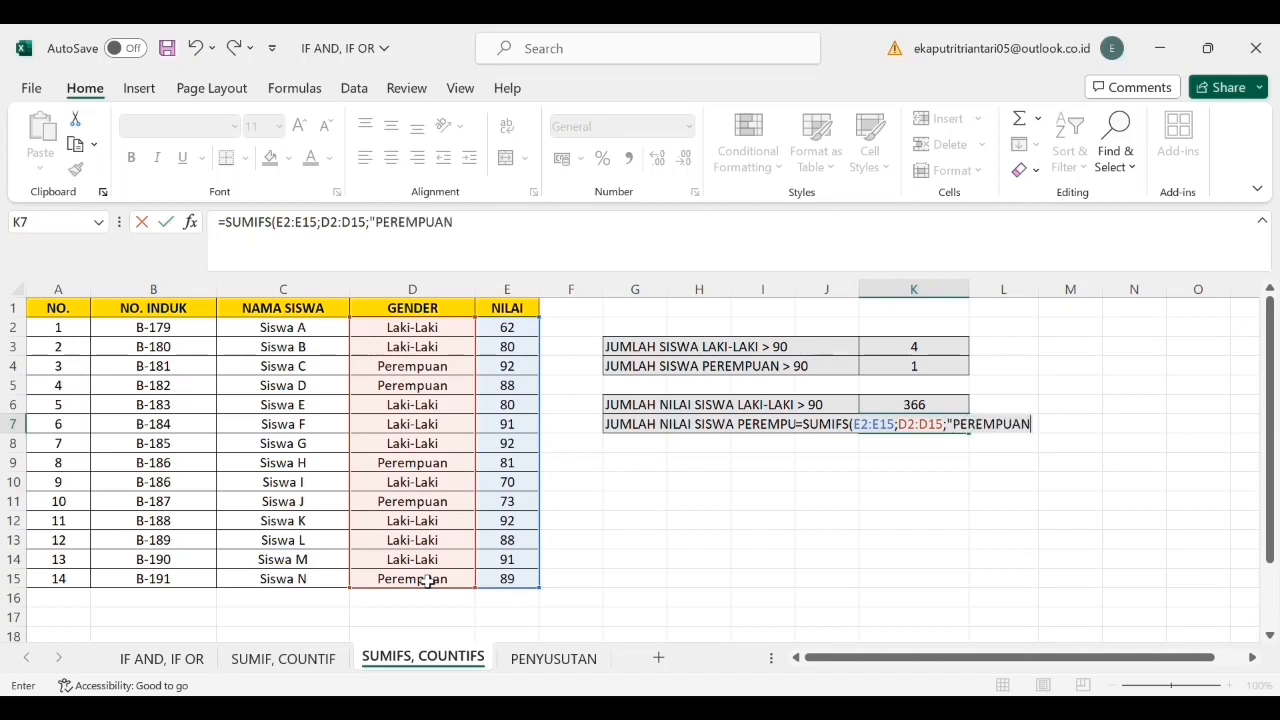
{"action": "type", "text": "\""}
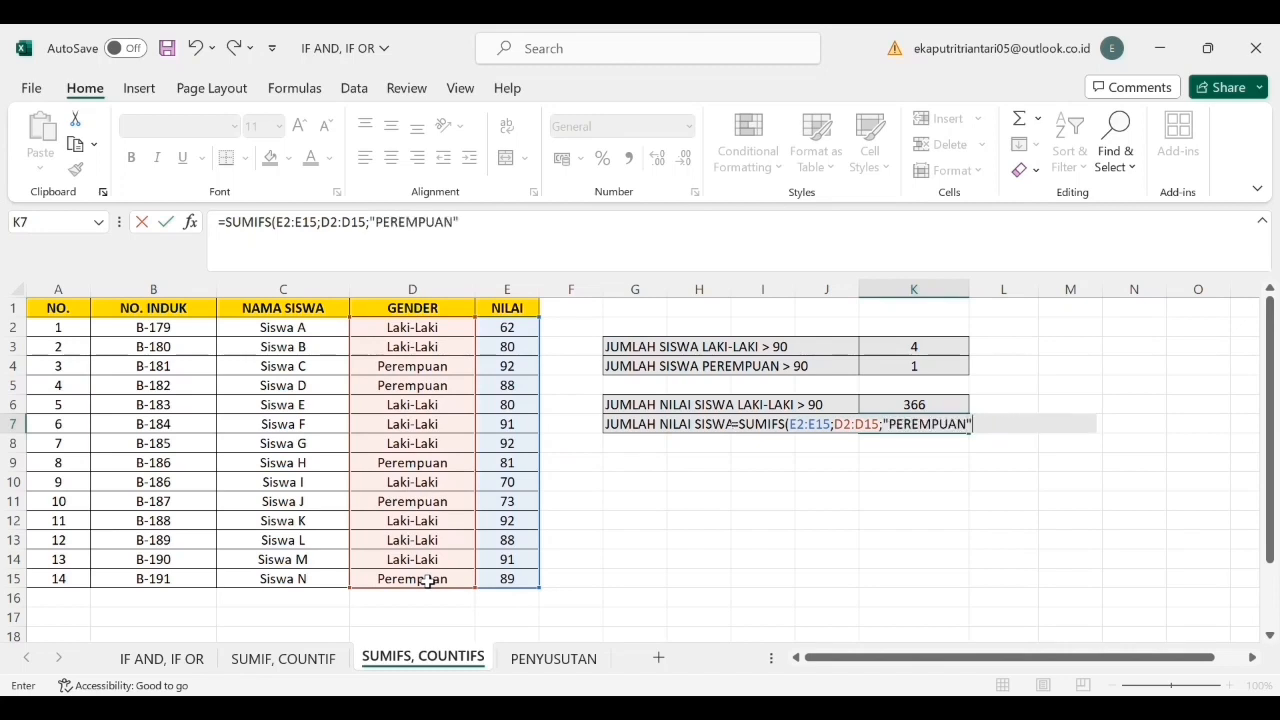
{"action": "type", "text": ";"}
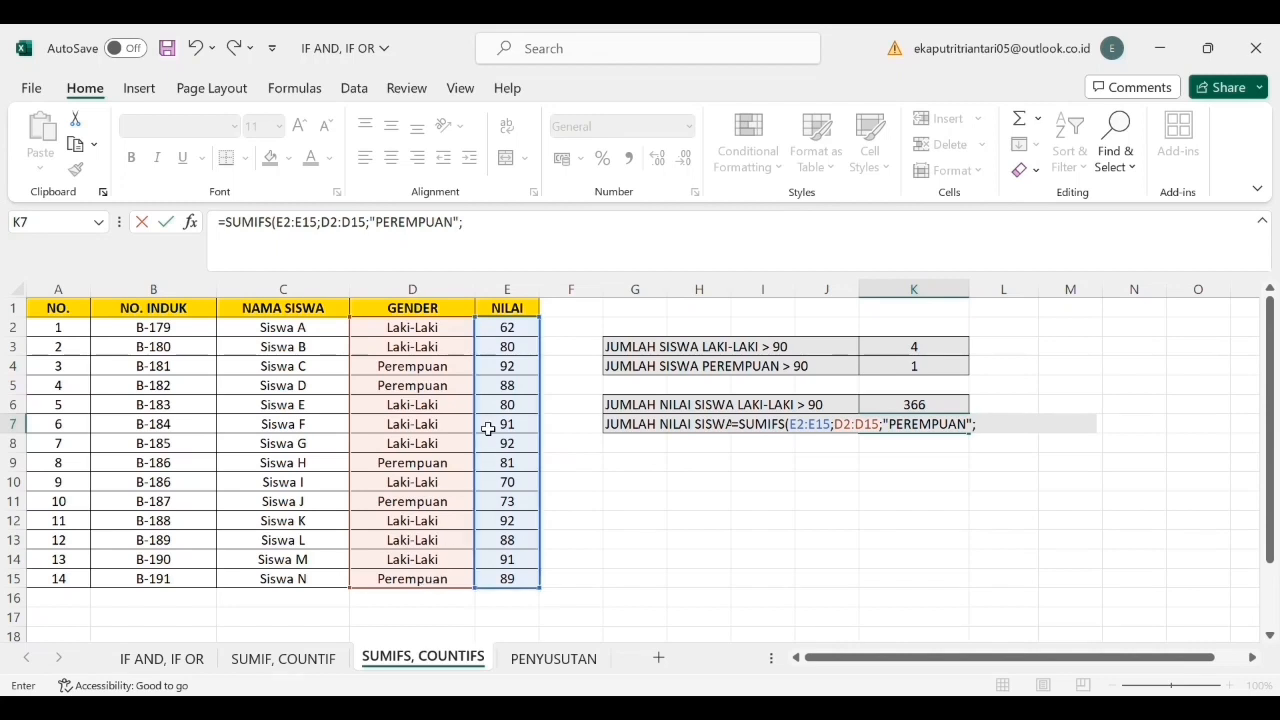
- Add the NILAI range E2:E15 with the criterion ">90" to the K7 SUMIFS formula and commit it
{"action": "left_click_drag", "start_coordinate": [512, 328], "coordinate": [516, 580]}
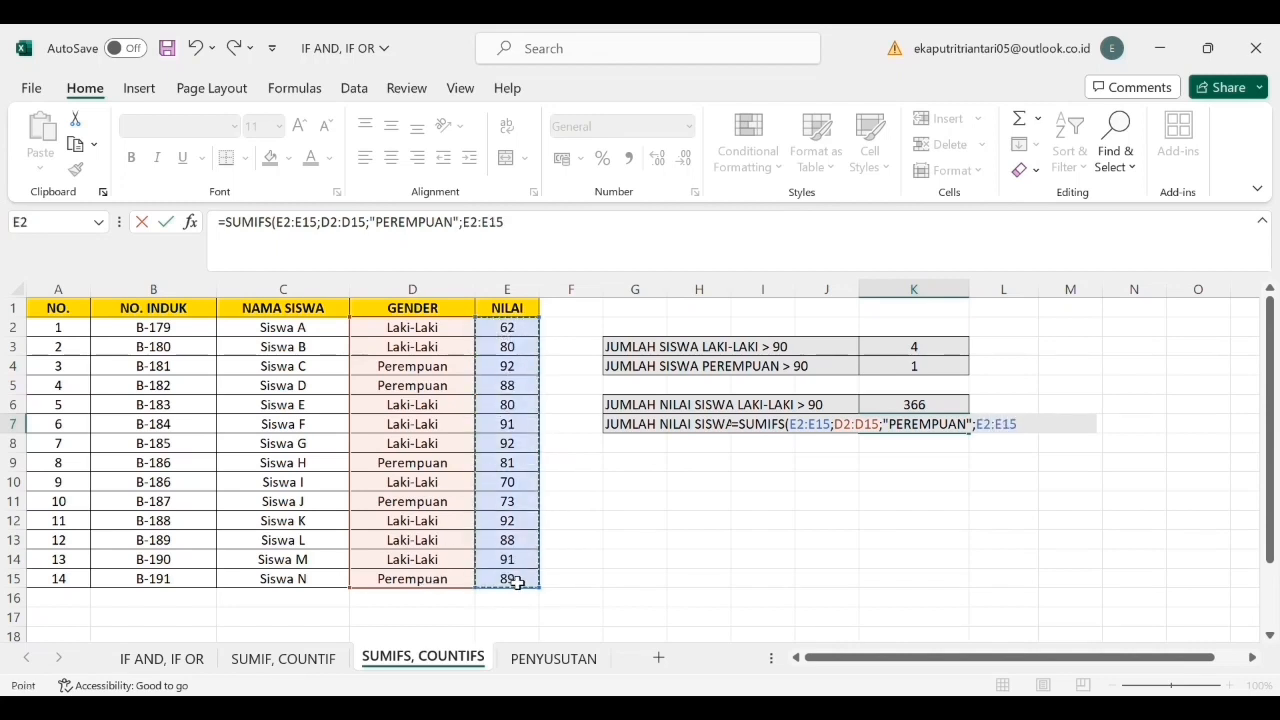
{"action": "type", "text": ";"}
{"action": "type", "text": "\""}
{"action": "type", "text": ">90"}
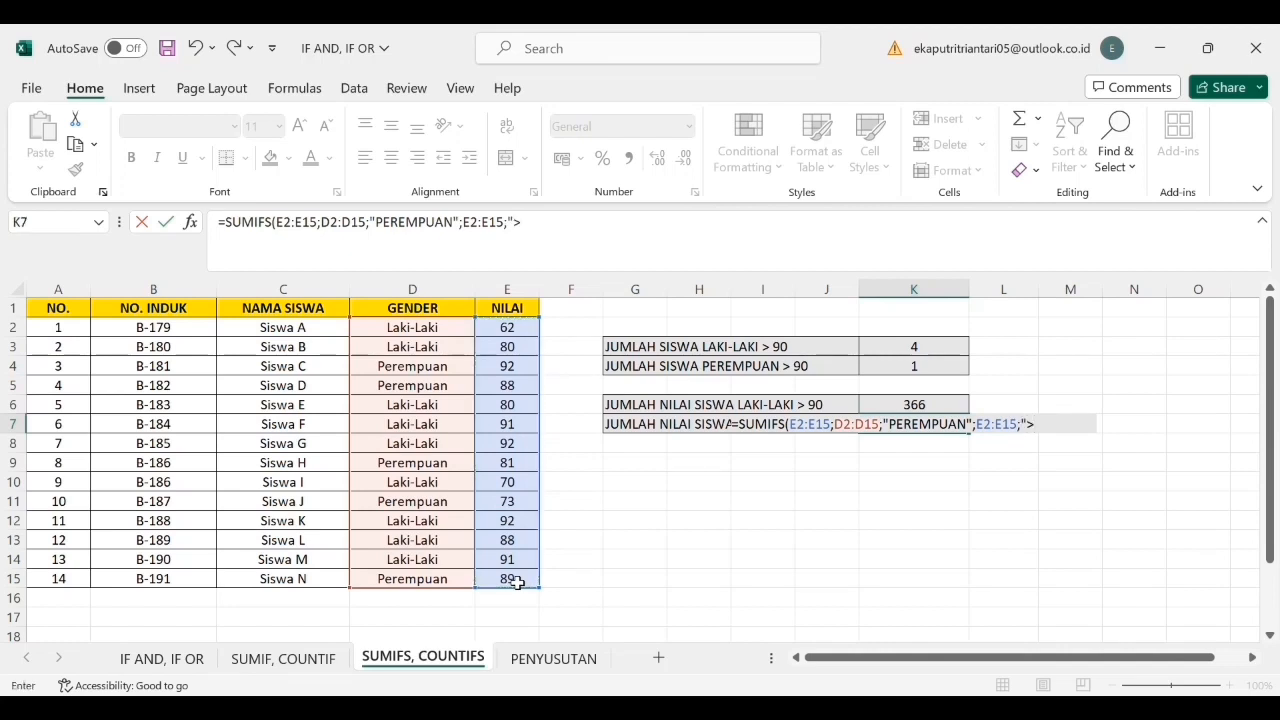
{"action": "type", "text": "\")"}
{"action": "key", "text": "Return"}
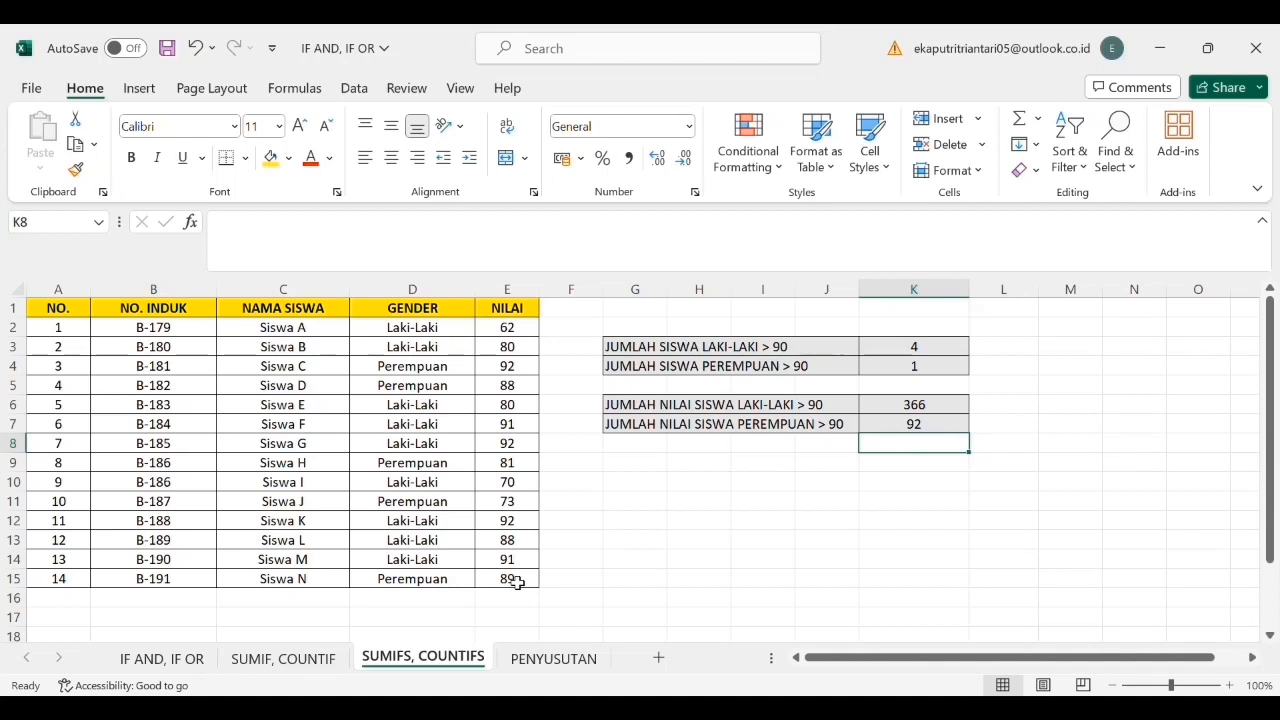
{"action": "left_click", "coordinate": [684, 560]}
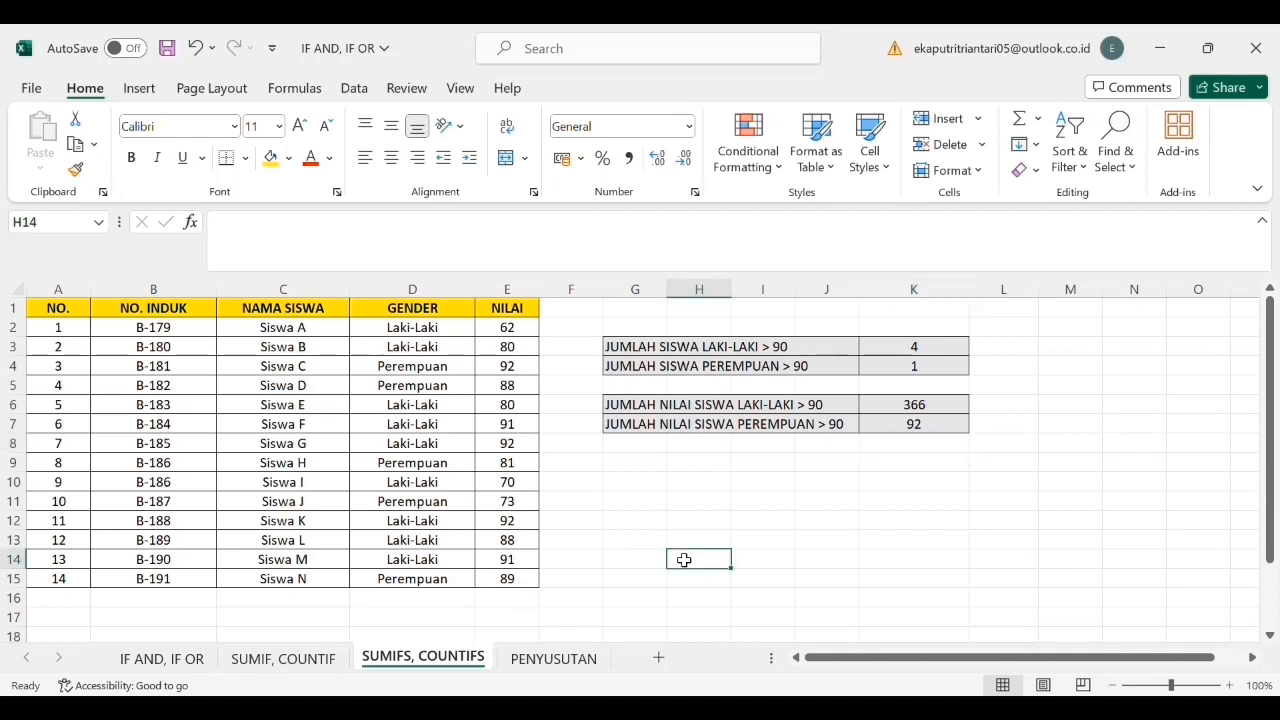